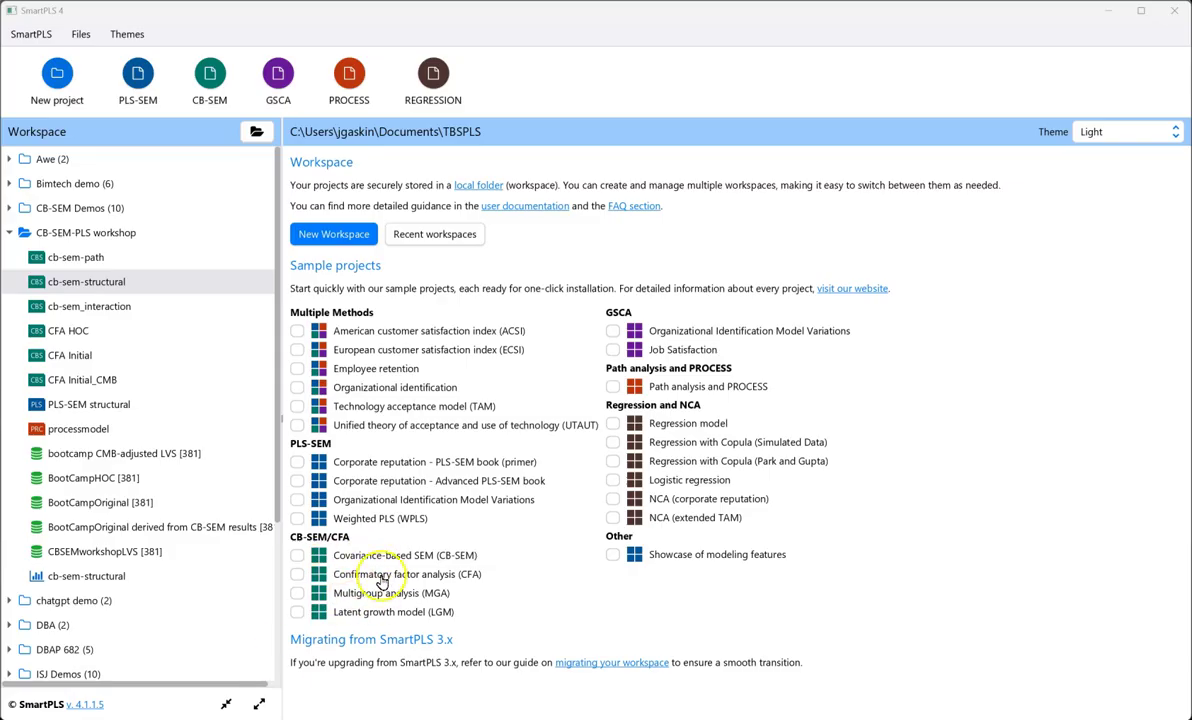
Step: Install the Multigroup analysis (MGA) sample project after toggling the CB-SEM sample on and off
{"action": "left_click", "coordinate": [297, 556]}
{"action": "left_click", "coordinate": [297, 557]}
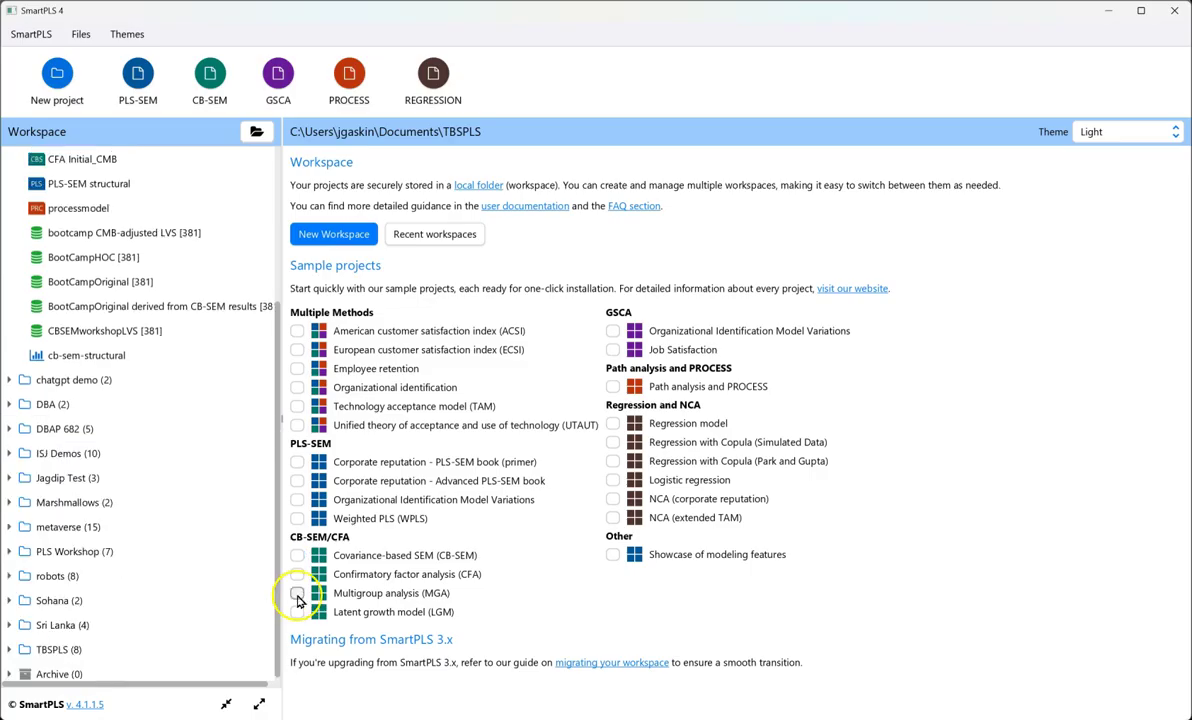
{"action": "left_click", "coordinate": [297, 595]}
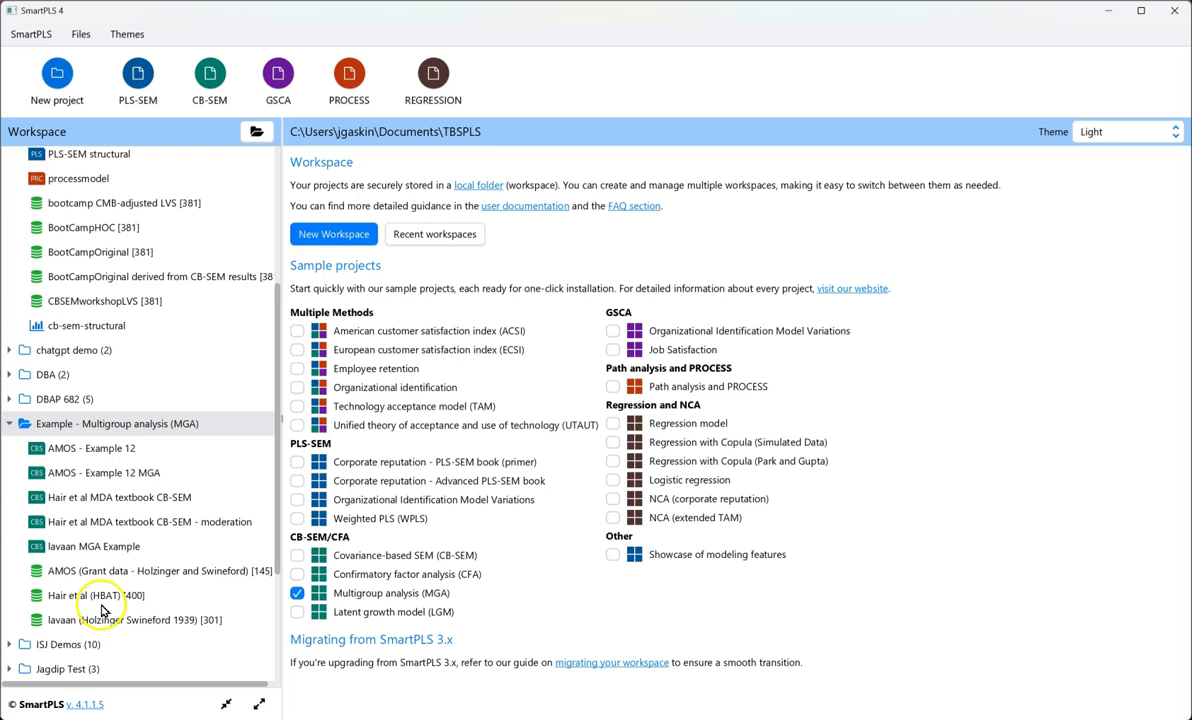
Step: Remove the MGA samples, then open the CFA Initial model zoomed out to about 74%
{"action": "left_click", "coordinate": [297, 593]}
{"action": "double_click", "coordinate": [72, 356]}
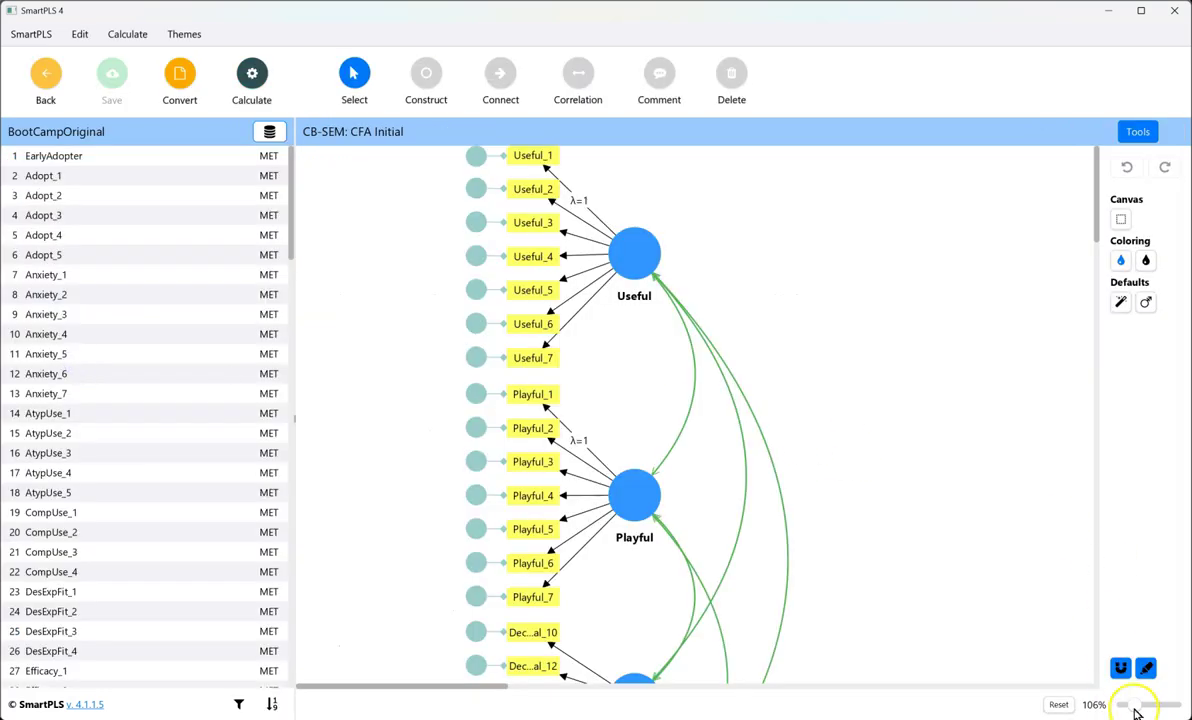
{"action": "left_click", "coordinate": [1130, 710]}
{"action": "scroll", "coordinate": [690, 445], "scroll_direction": "down", "scroll_amount": 2}
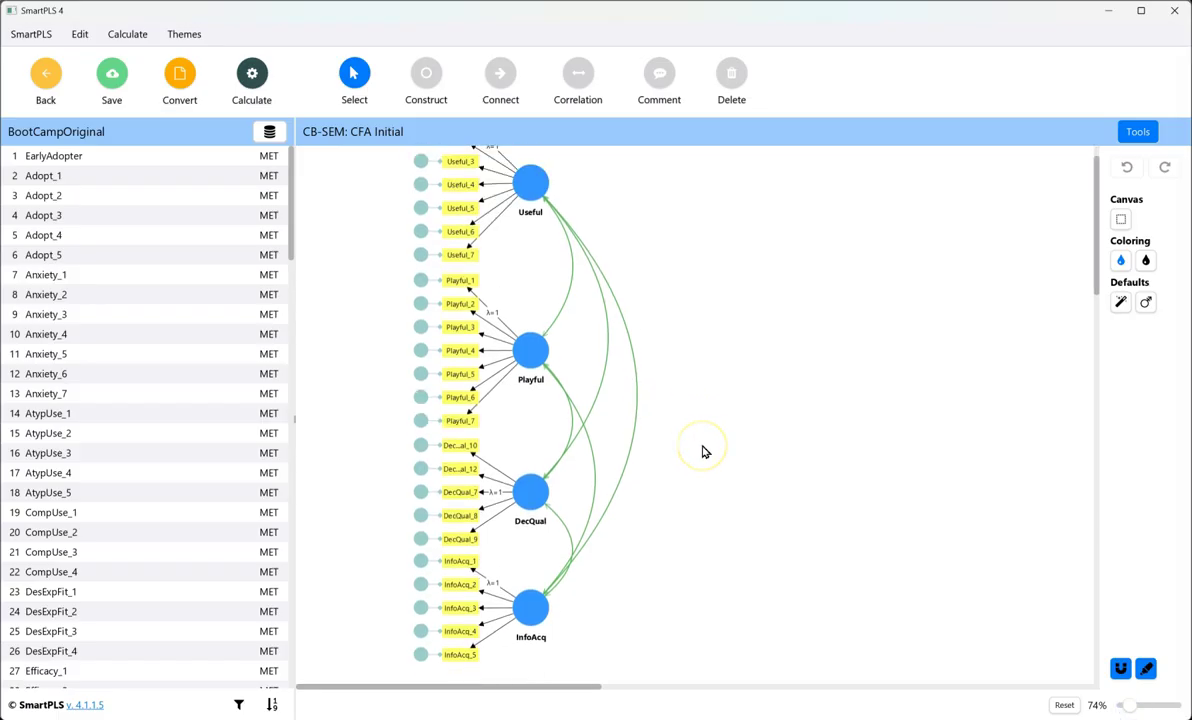
{"action": "scroll", "coordinate": [703, 451], "scroll_direction": "up", "scroll_amount": 1}
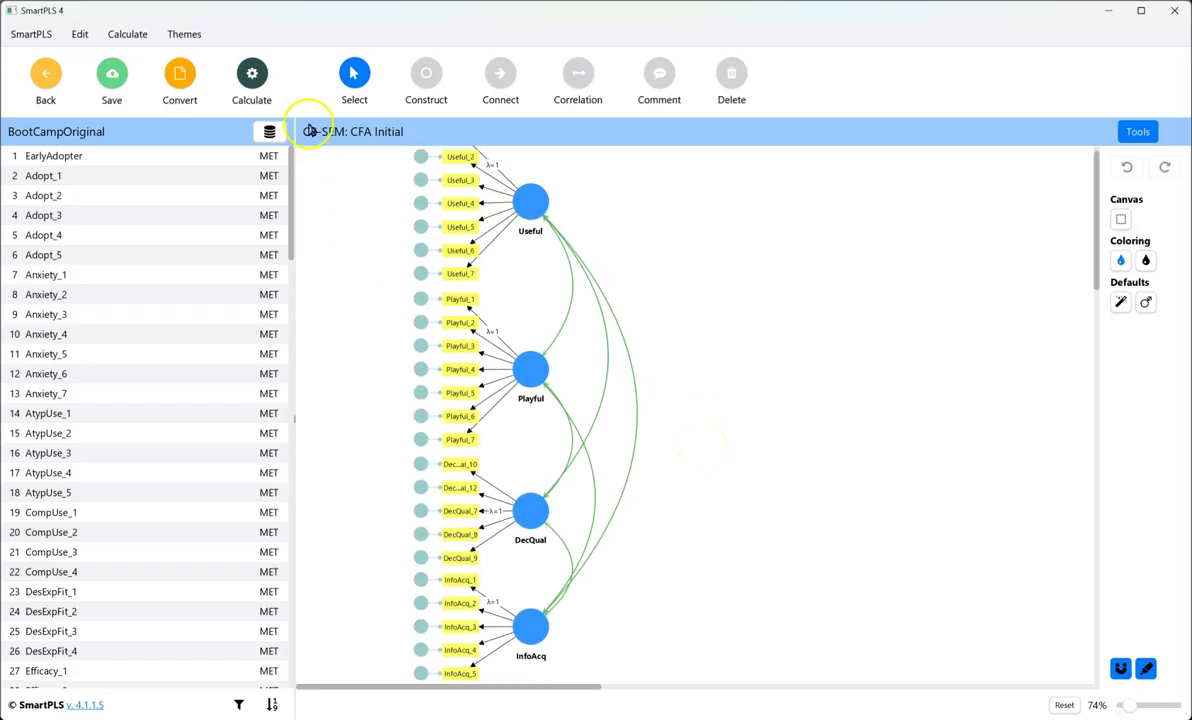
{"action": "left_click", "coordinate": [252, 75]}
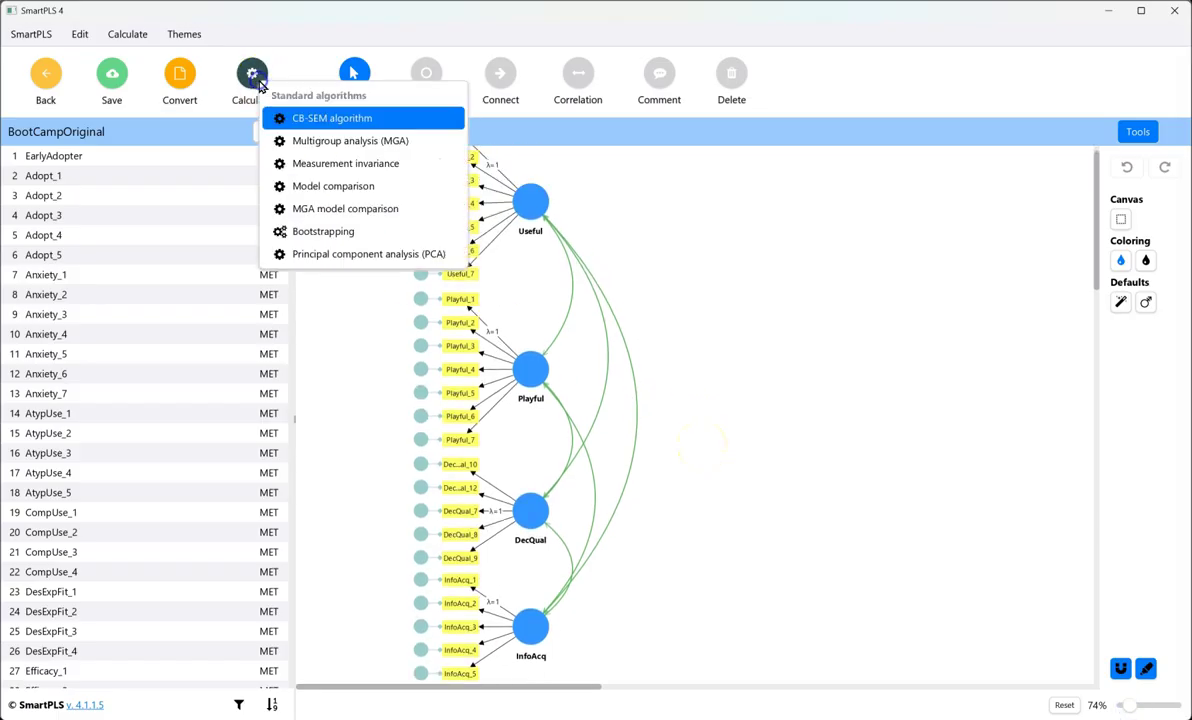
Step: Set up Measurement invariance comparing only Early and Late, excluding Middle and OnlyChild, and review the CB-SEM settings
{"action": "left_click", "coordinate": [410, 166]}
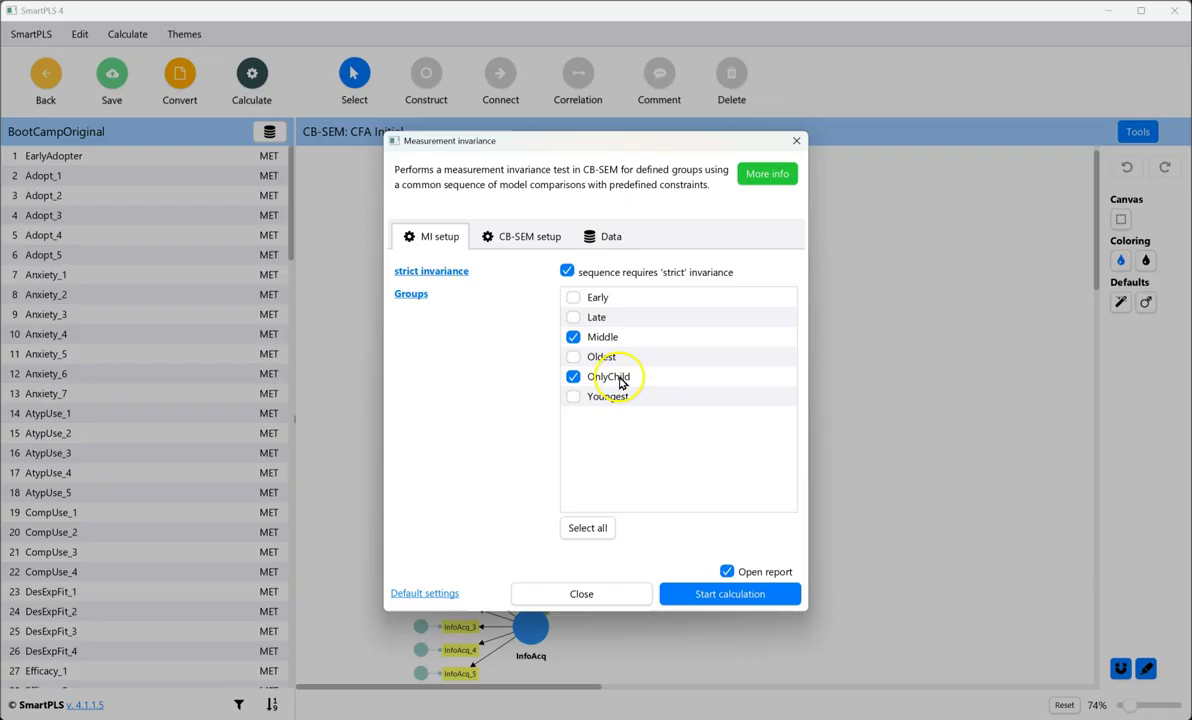
{"action": "left_click", "coordinate": [573, 337]}
{"action": "left_click", "coordinate": [573, 376]}
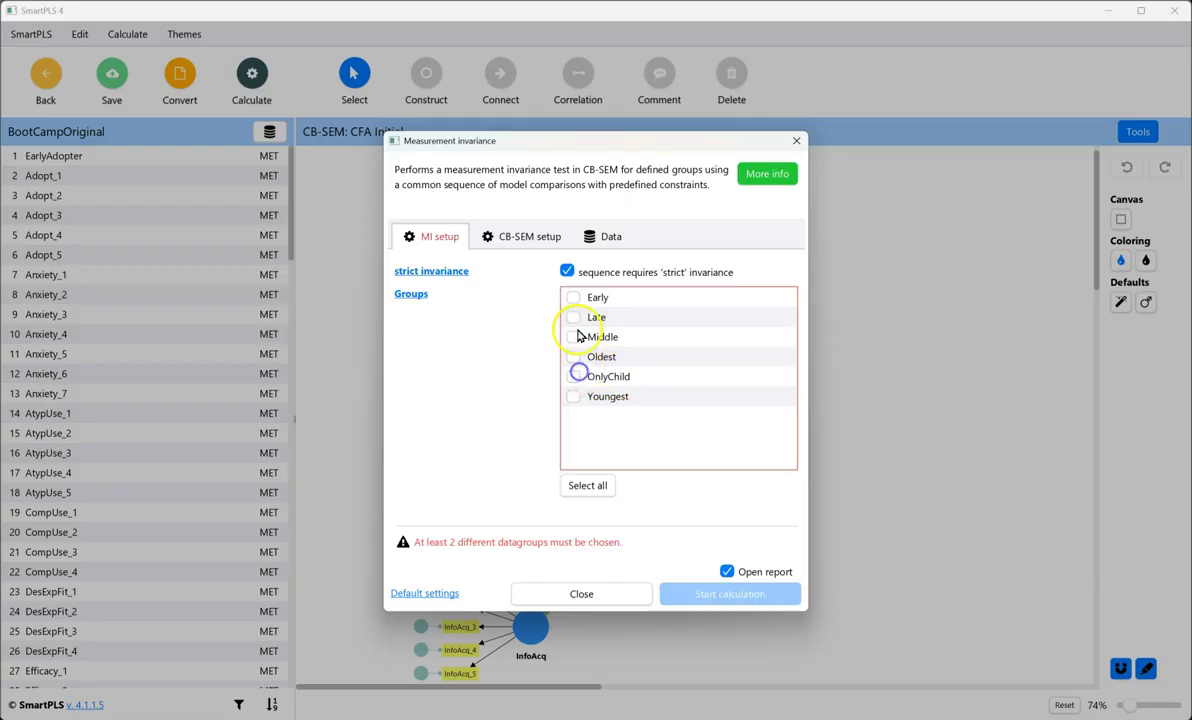
{"action": "left_click", "coordinate": [573, 297]}
{"action": "left_click", "coordinate": [575, 318]}
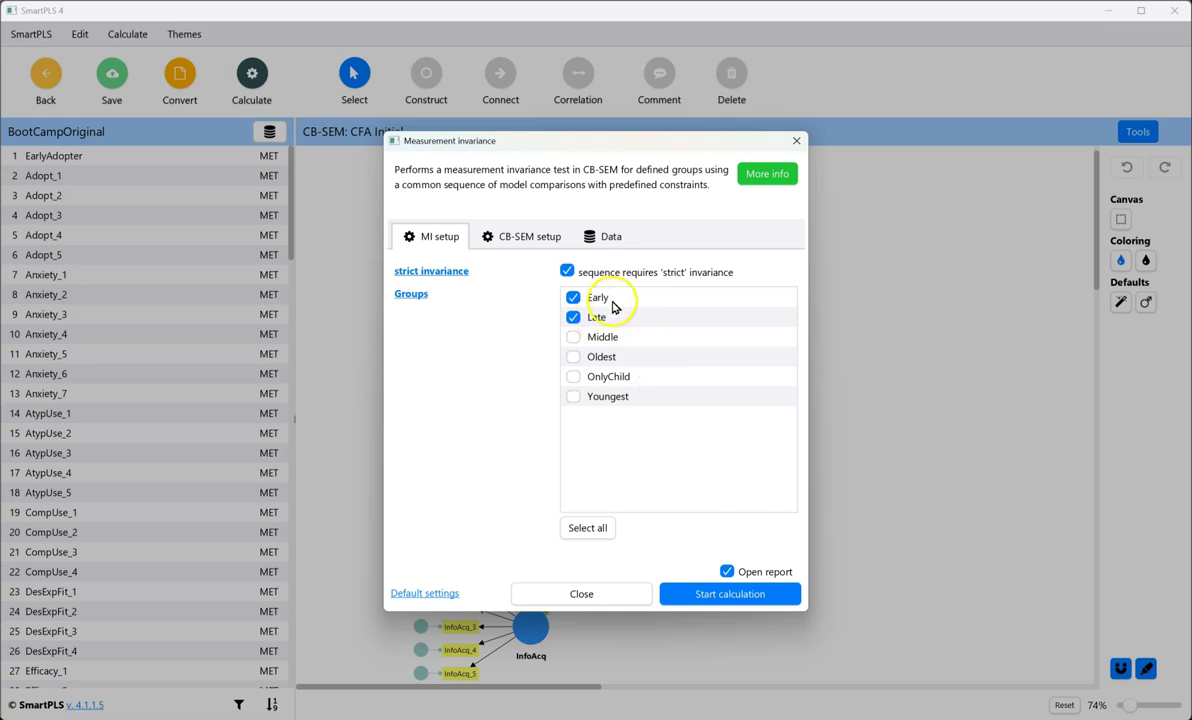
{"action": "left_click", "coordinate": [524, 237]}
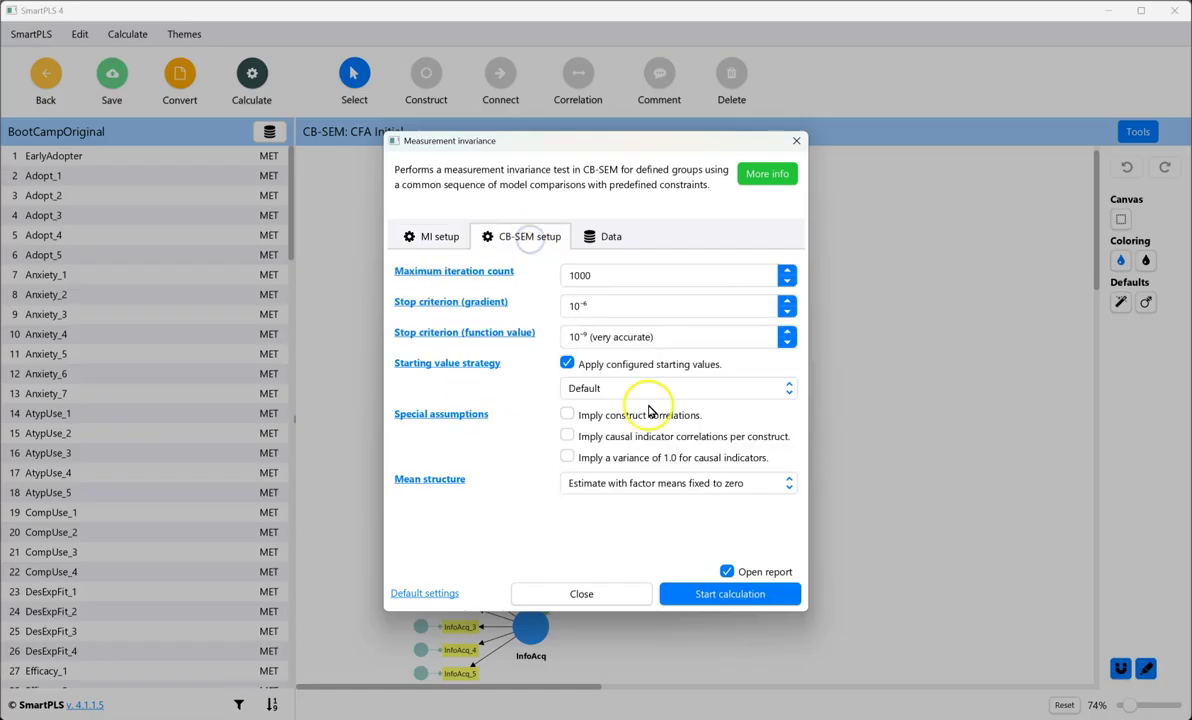
Step: Run the invariance calculation and show the Model fit comparison (likelihood ratio test) table
{"action": "left_click", "coordinate": [730, 594]}
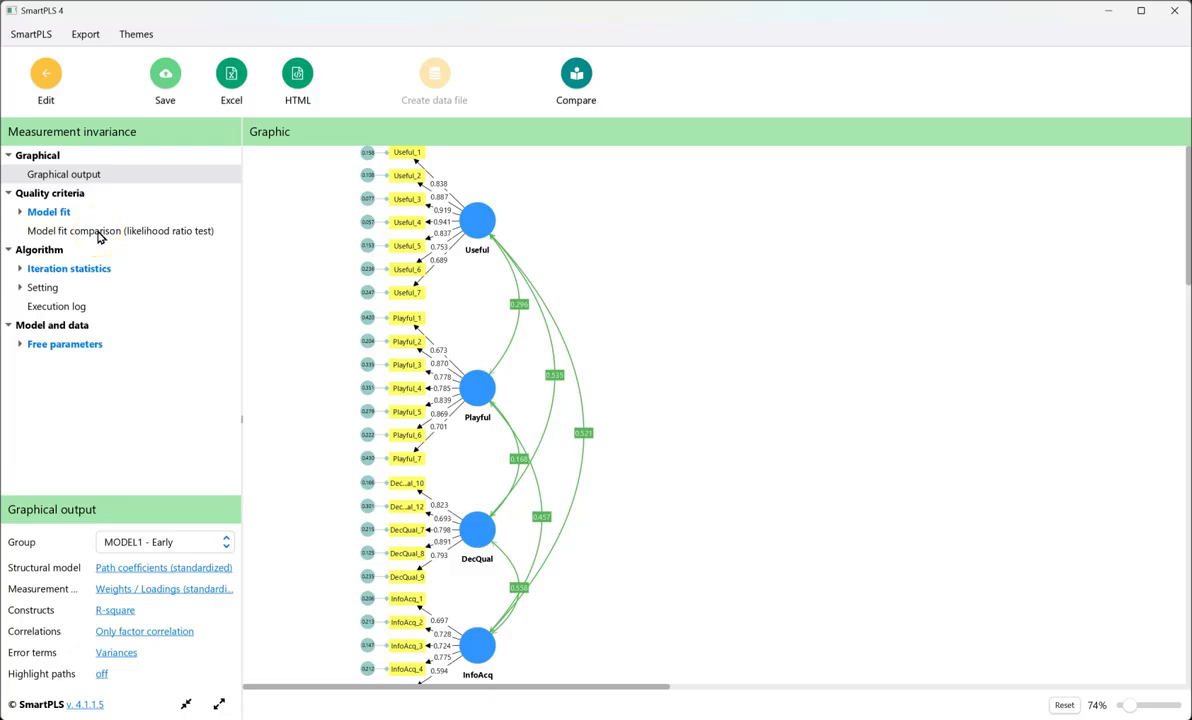
{"action": "left_click", "coordinate": [97, 232]}
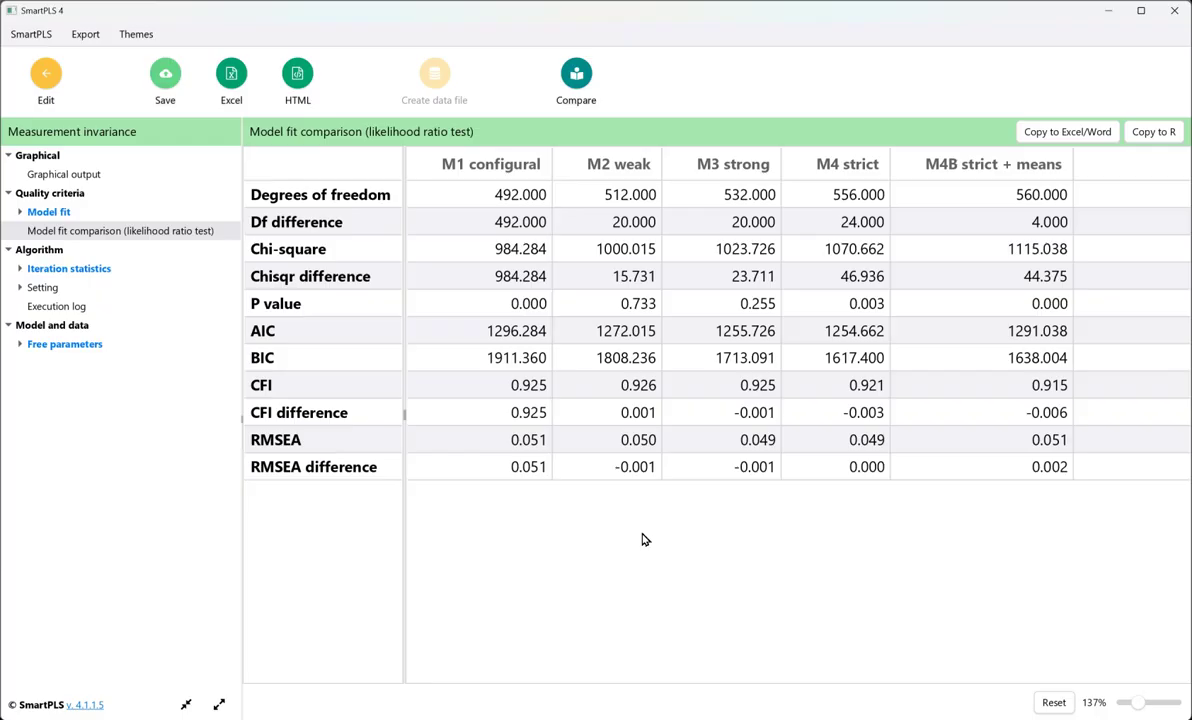
Step: Review the likelihood ratio table, then bring up Excel's X2 Difference sheet
{"action": "left_click", "coordinate": [647, 539]}
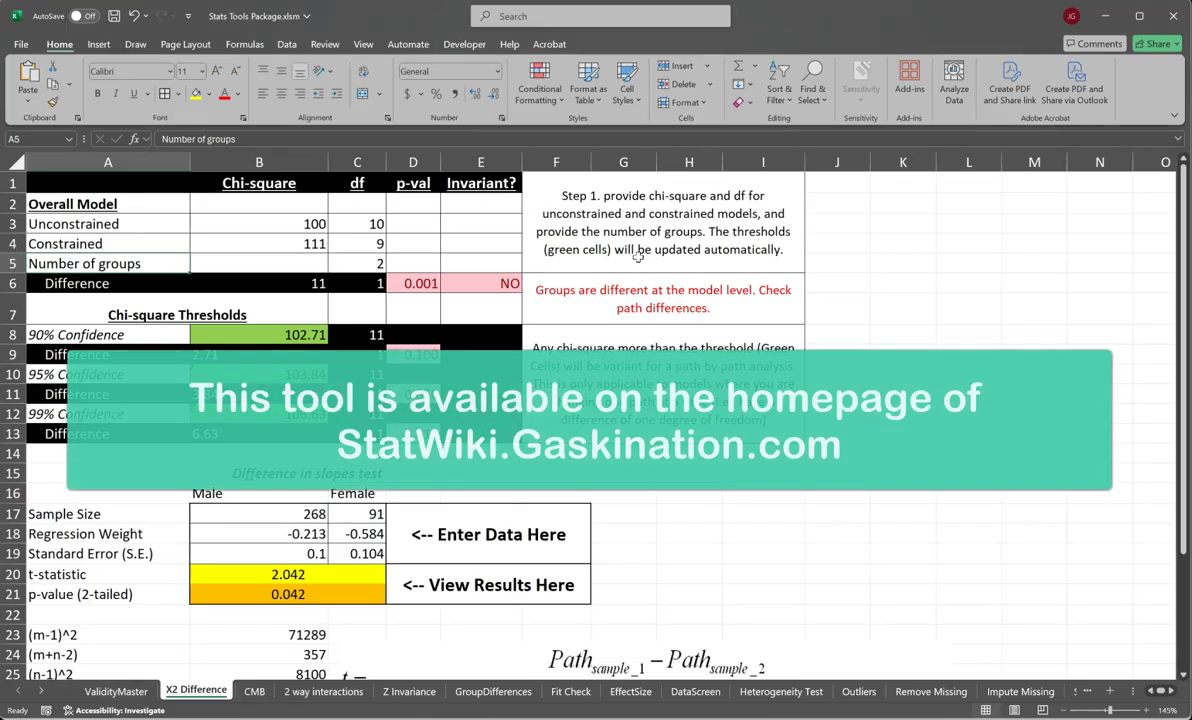
Step: Enter the constrained model's chi-square 1000.015 in B4, checking against SmartPLS
{"action": "left_click", "coordinate": [294, 246]}
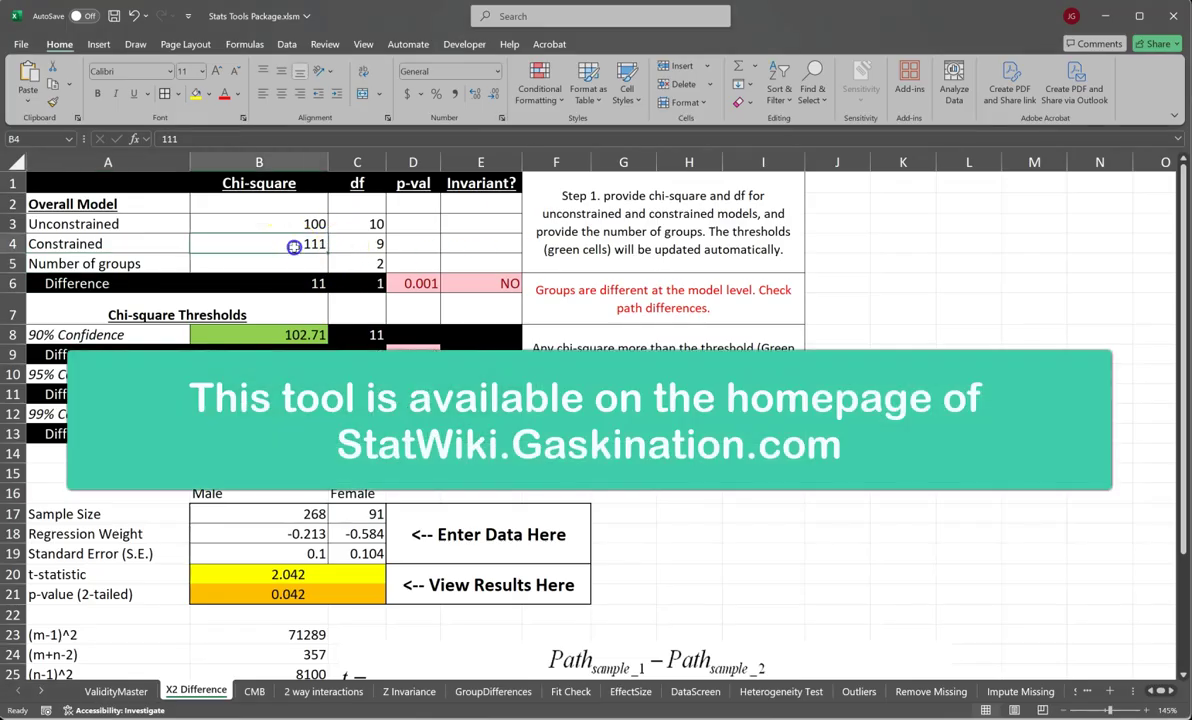
{"action": "type", "text": "1000"}
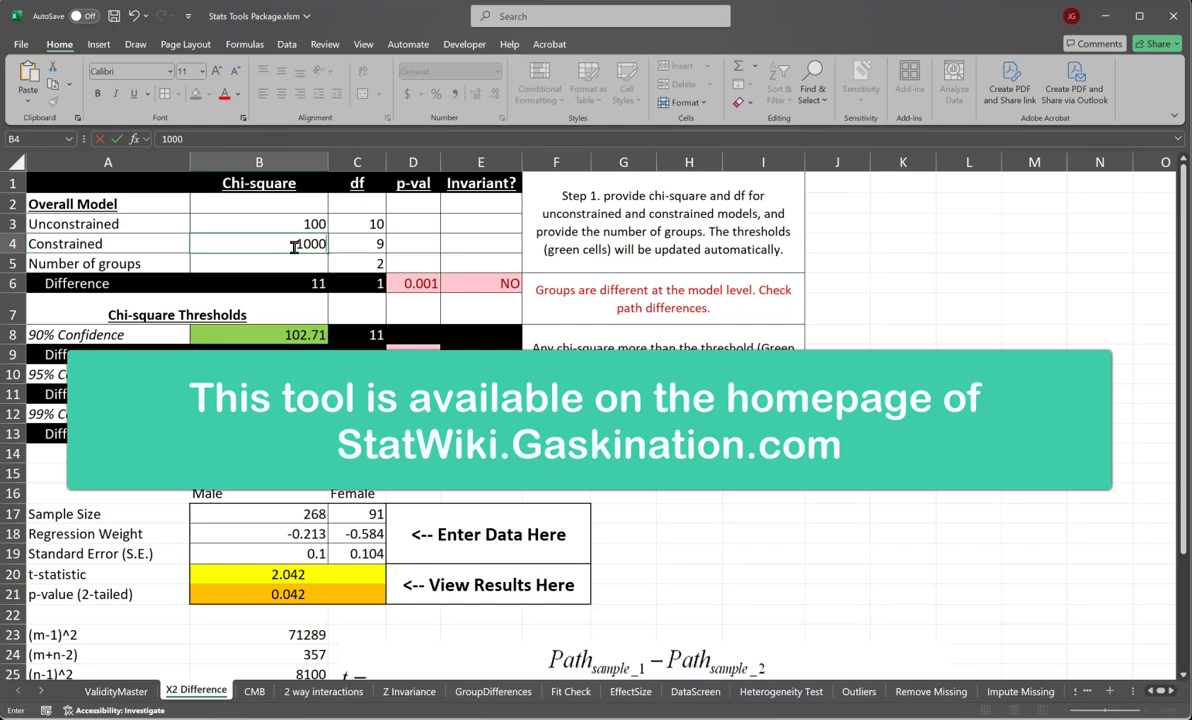
{"action": "type", "text": ".015"}
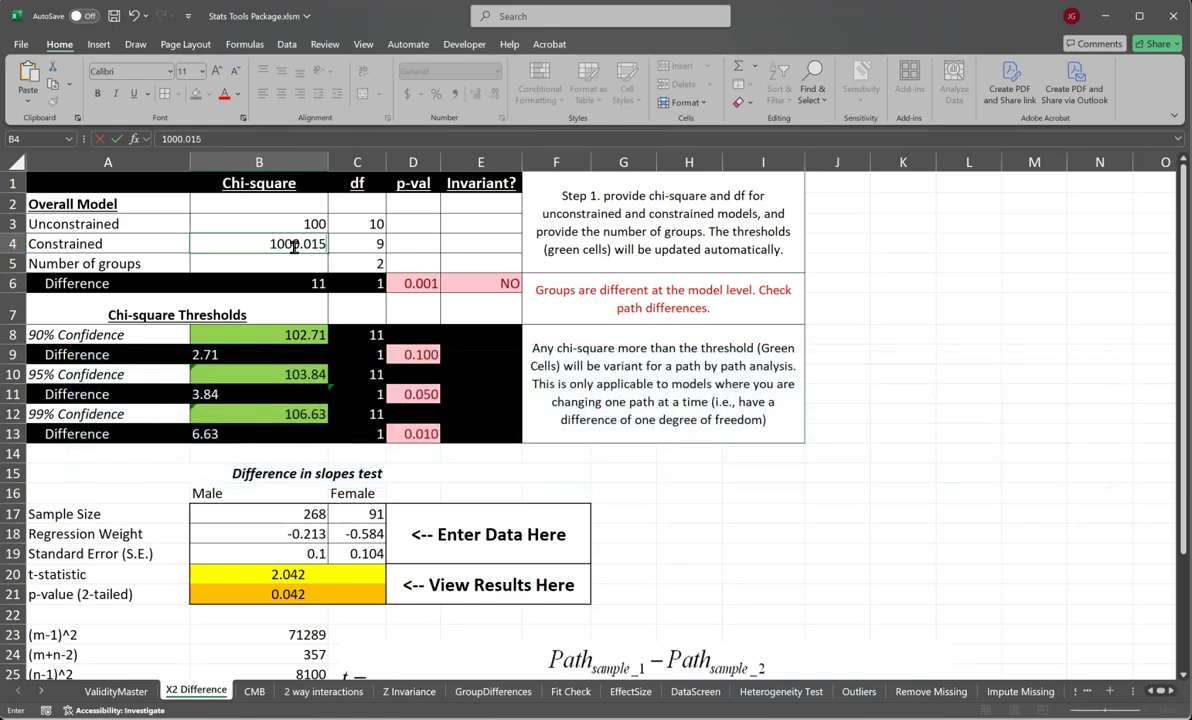
{"action": "key", "text": "Tab"}
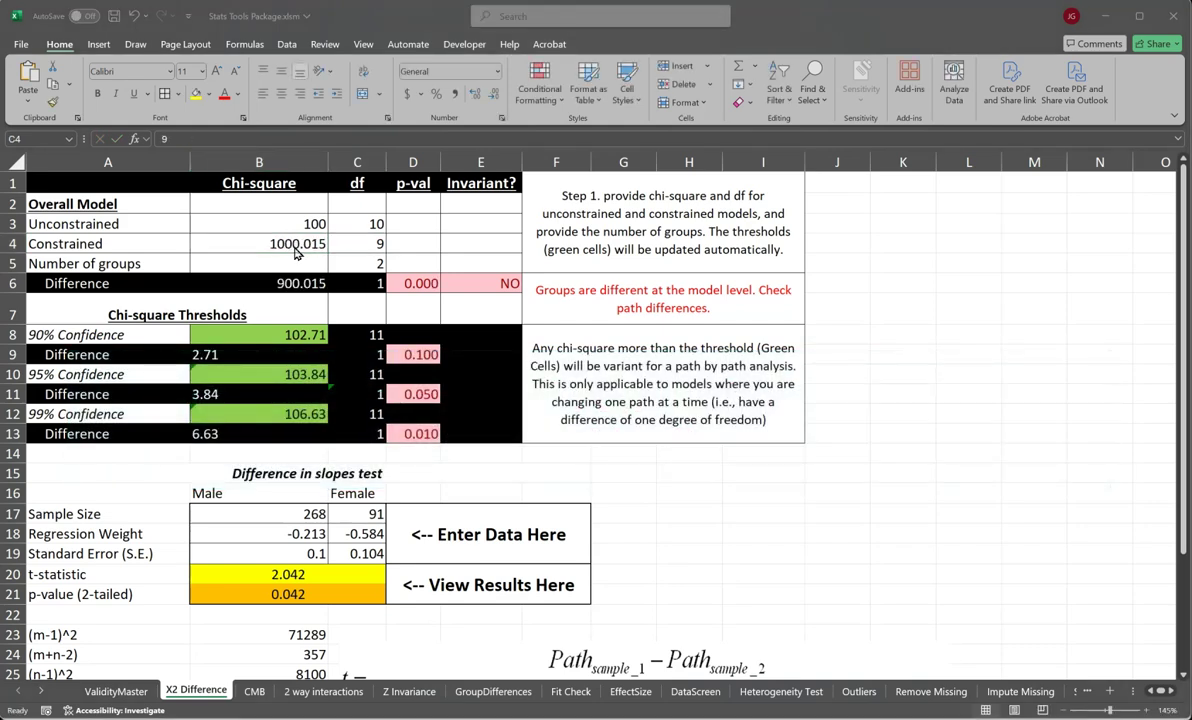
{"action": "key", "text": "alt+Tab"}
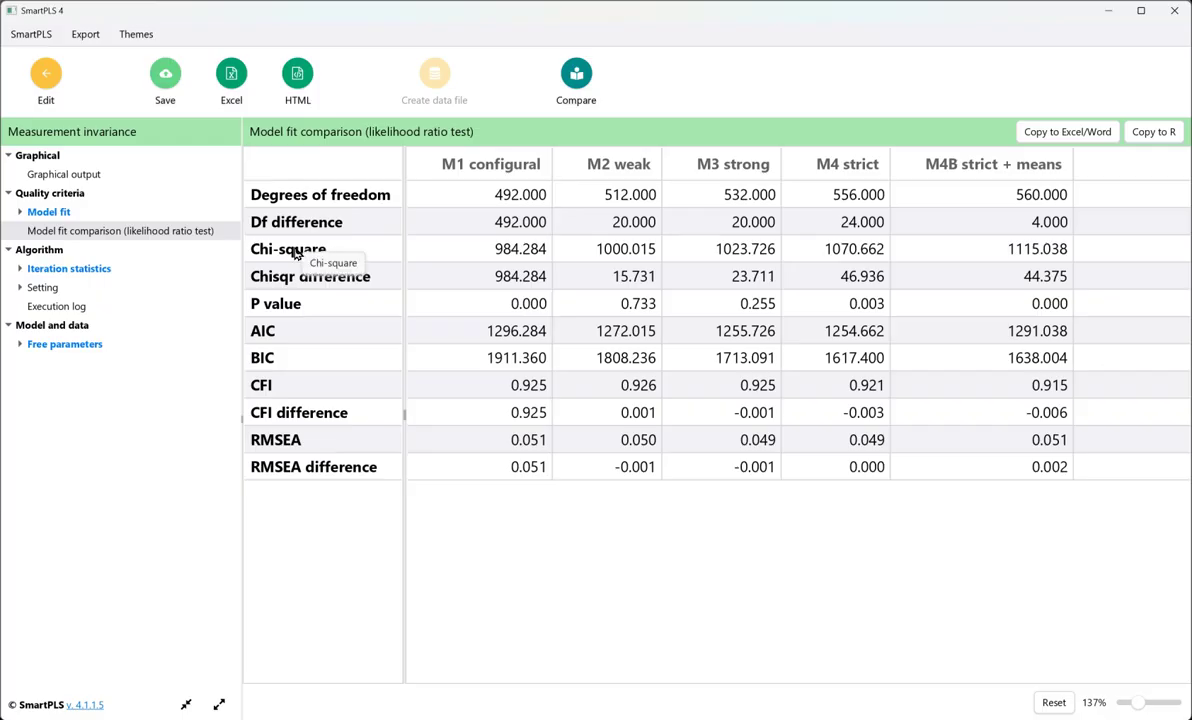
{"action": "key", "text": "alt+Tab"}
{"action": "key", "text": "Up"}
{"action": "key", "text": "Left"}
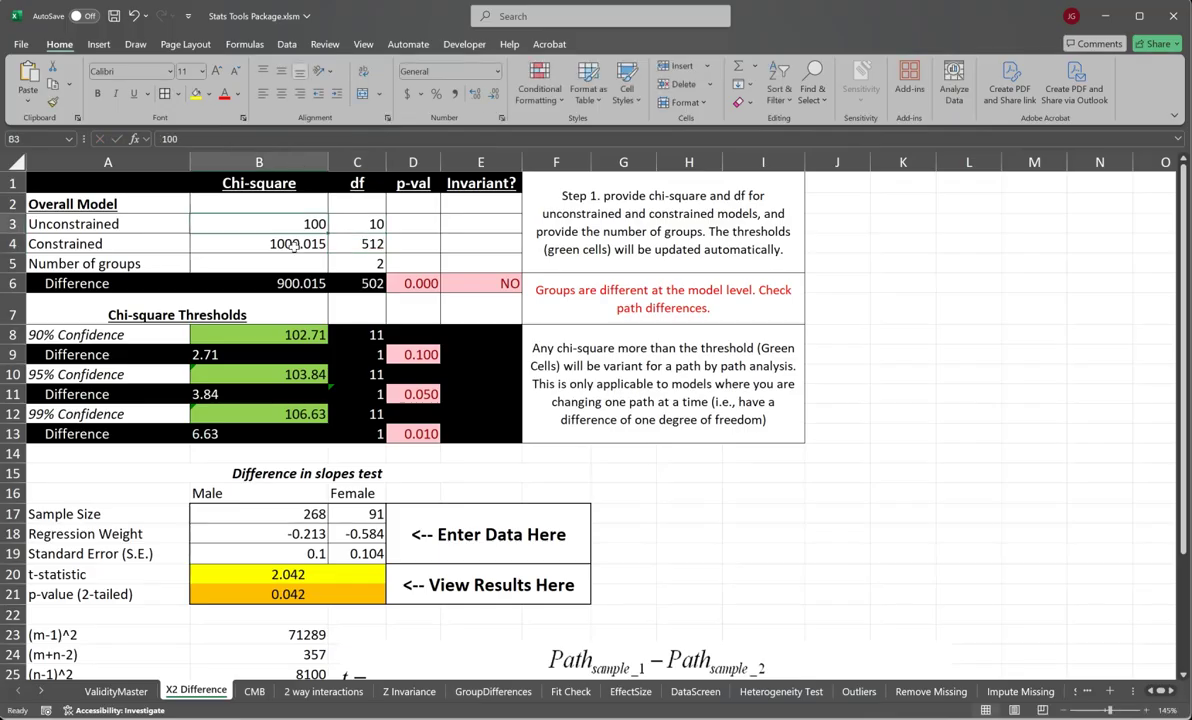
Step: Enter the unconstrained chi-square 984.284 and 492 df, then check the difference p-value of 0.733
{"action": "key", "text": "alt+Tab"}
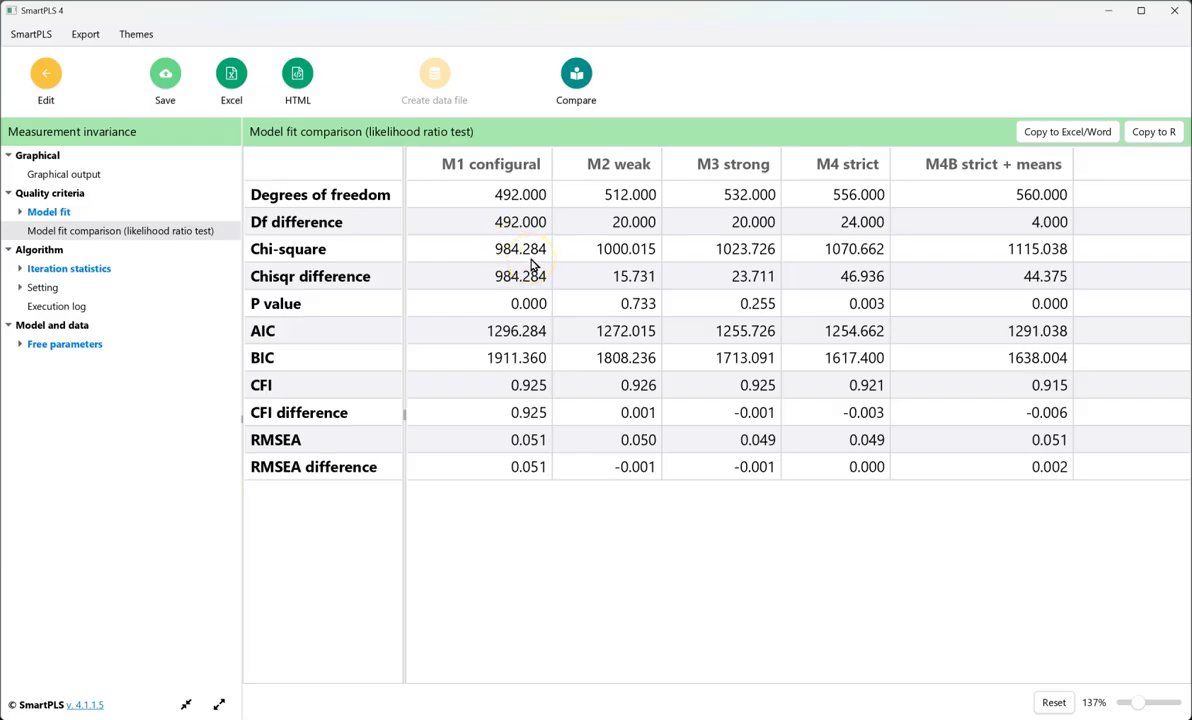
{"action": "key", "text": "alt+Tab"}
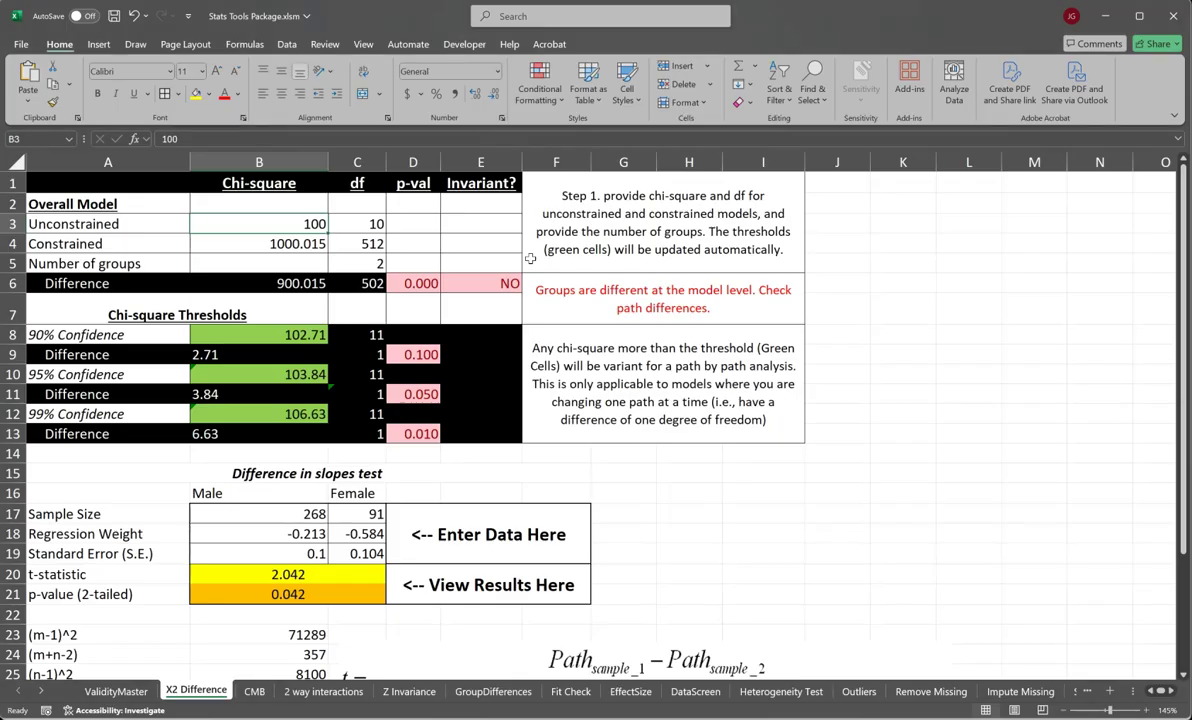
{"action": "type", "text": "984.284"}
{"action": "key", "text": "Tab"}
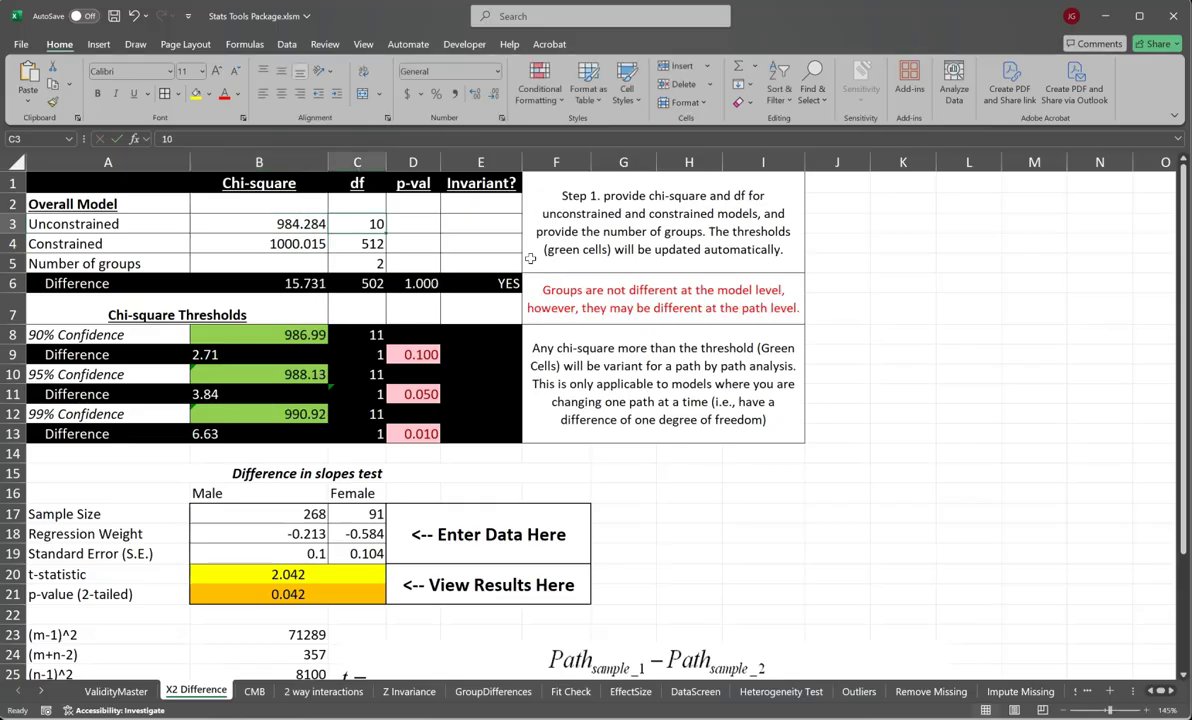
{"action": "key", "text": "alt+Tab"}
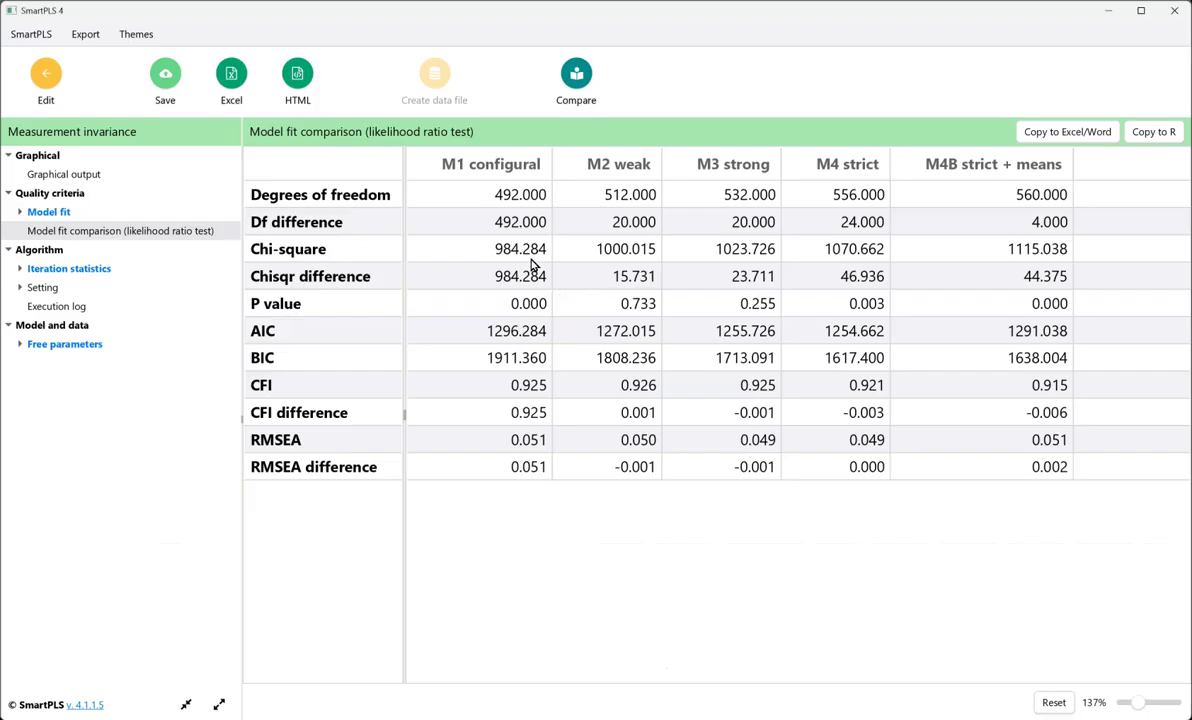
{"action": "key", "text": "alt+Tab"}
{"action": "type", "text": "492"}
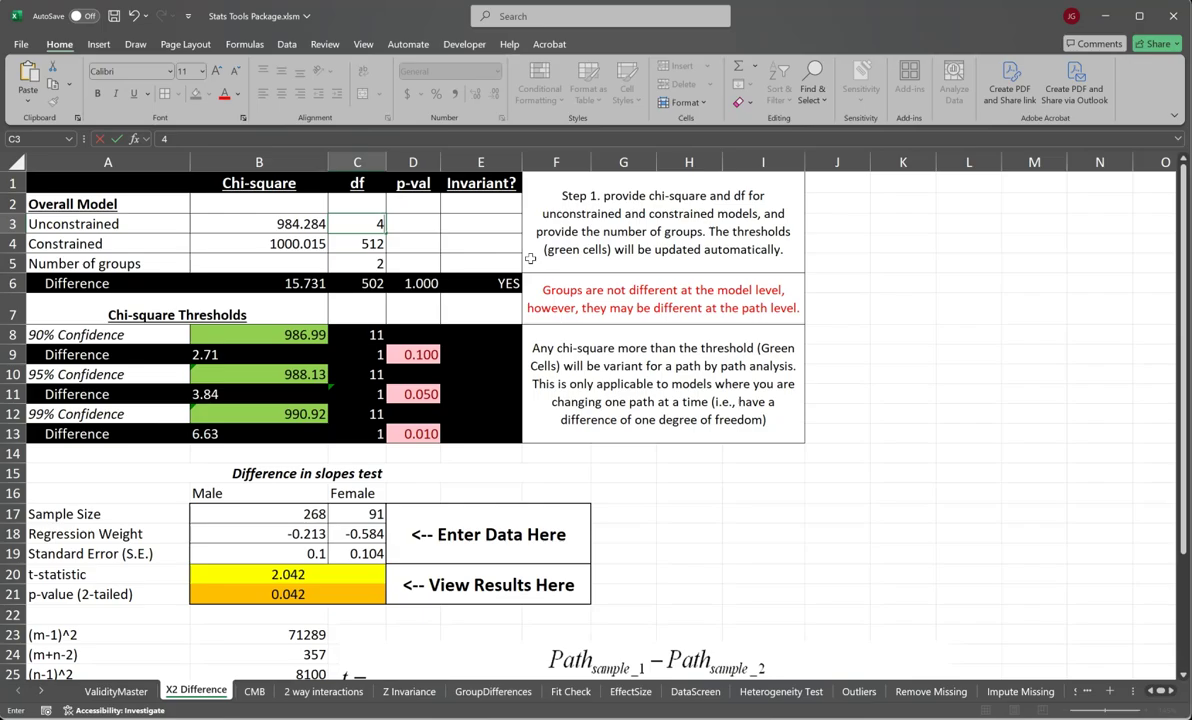
{"action": "key", "text": "Return"}
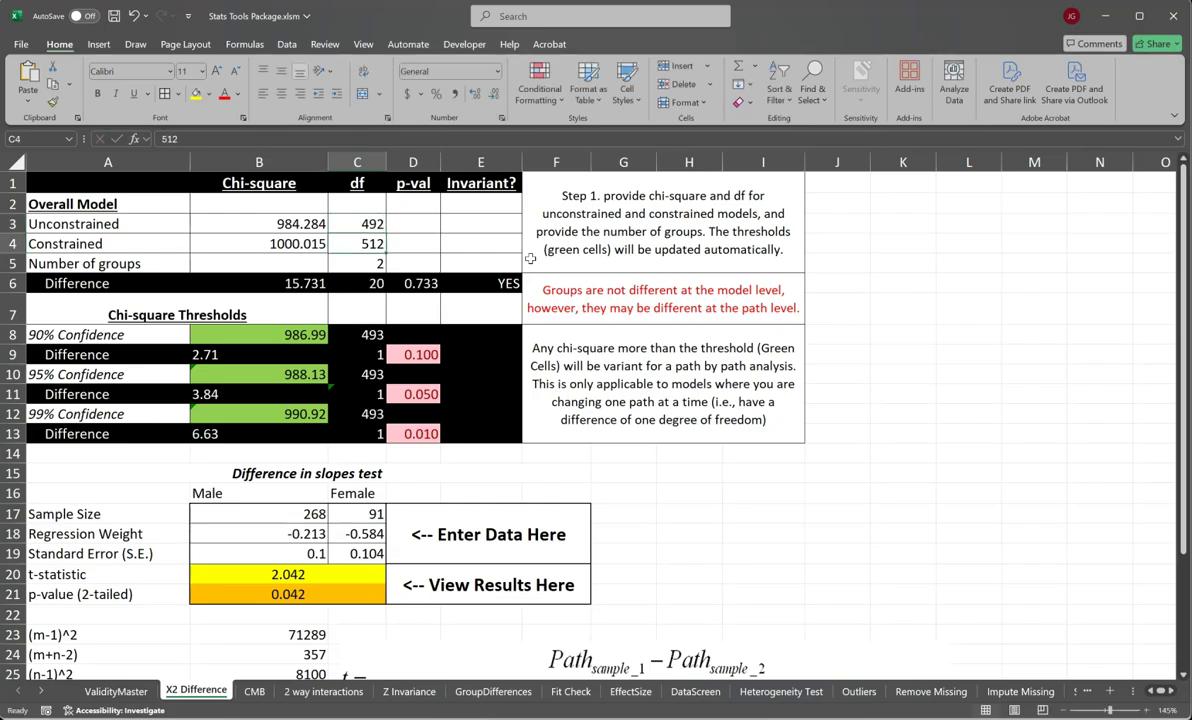
{"action": "left_click", "coordinate": [380, 263]}
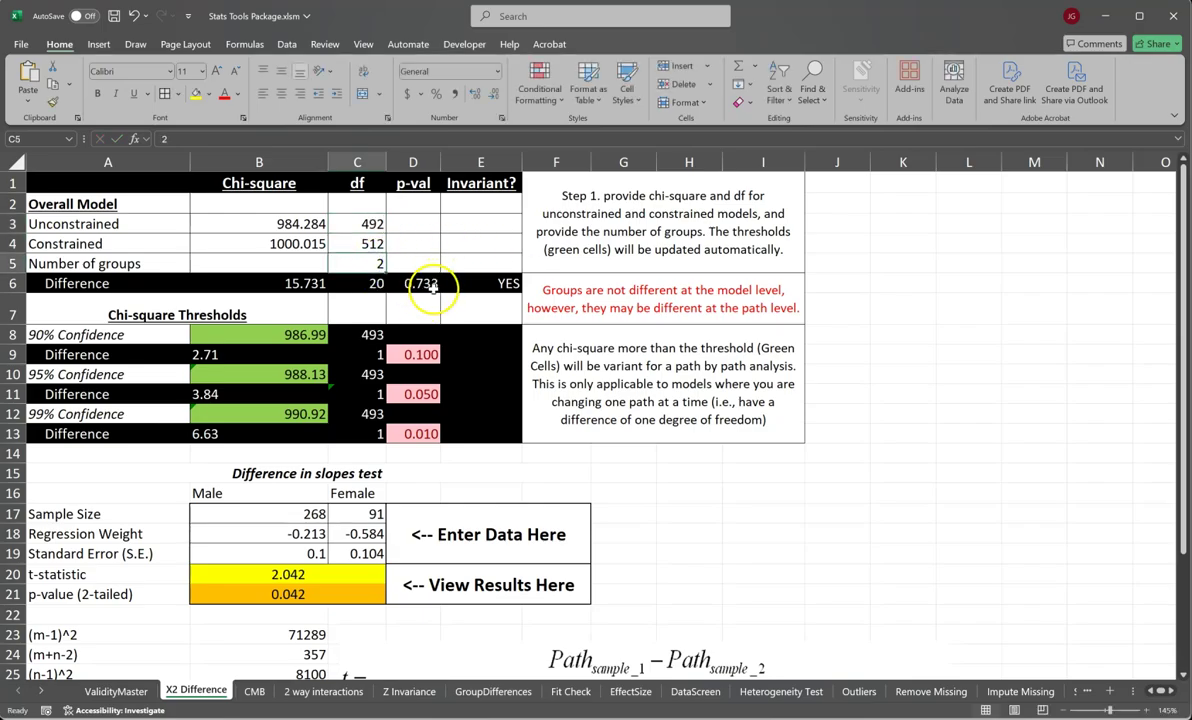
{"action": "left_click", "coordinate": [425, 287]}
{"action": "key", "text": "alt+Tab"}
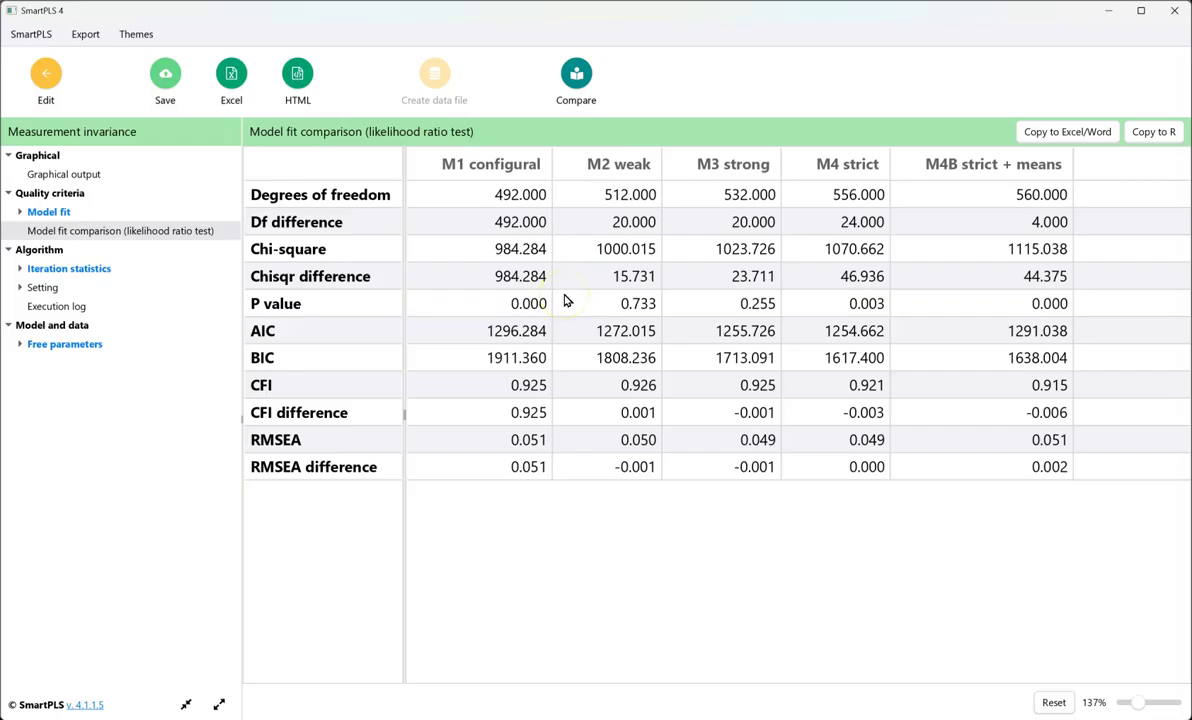
Step: Show the results as a path diagram with standardized weights and loadings
{"action": "left_click", "coordinate": [88, 177]}
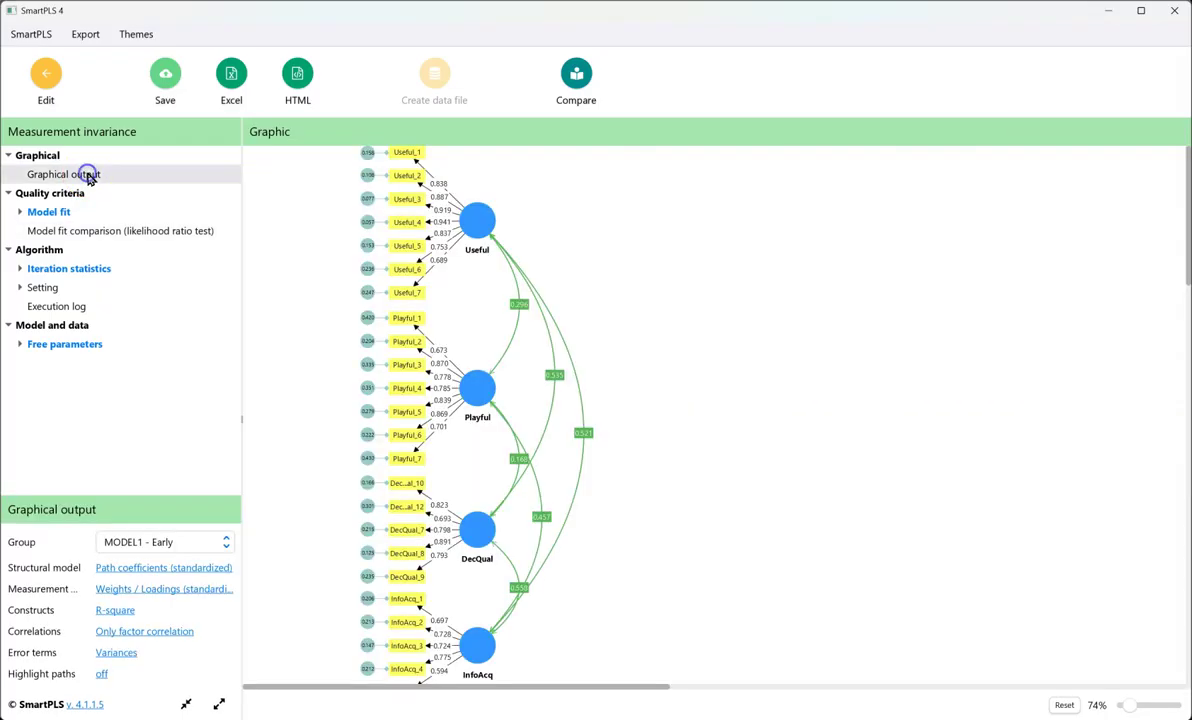
{"action": "left_click", "coordinate": [153, 591]}
{"action": "left_click", "coordinate": [269, 649]}
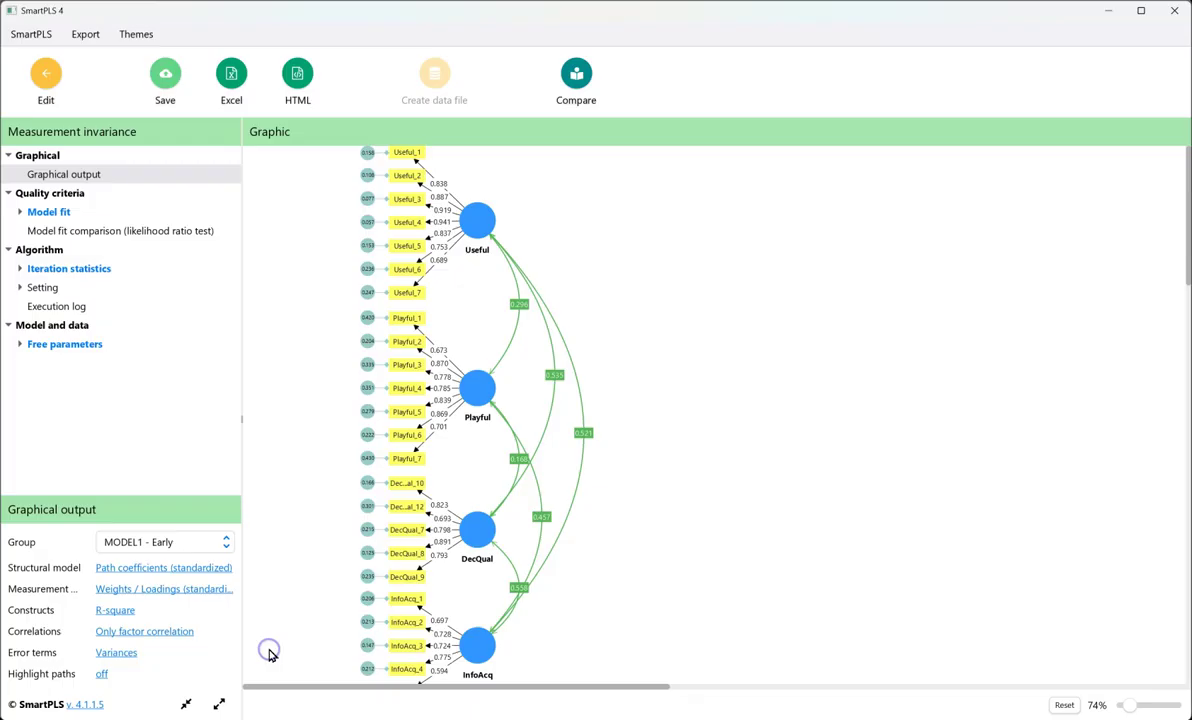
Step: Compare Playful_1 and Playful_7 loadings across MODEL1/MODEL2 Early and Late groups, ending on MODEL1 - Late
{"action": "left_click", "coordinate": [184, 540]}
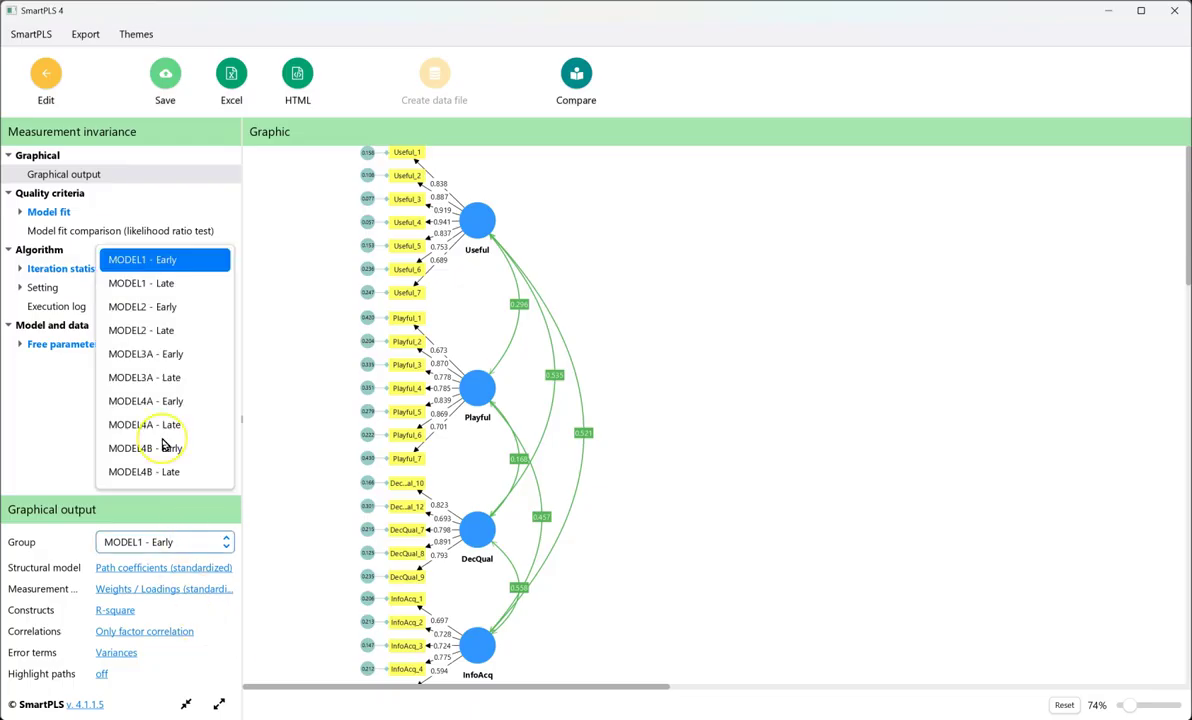
{"action": "left_click", "coordinate": [168, 310]}
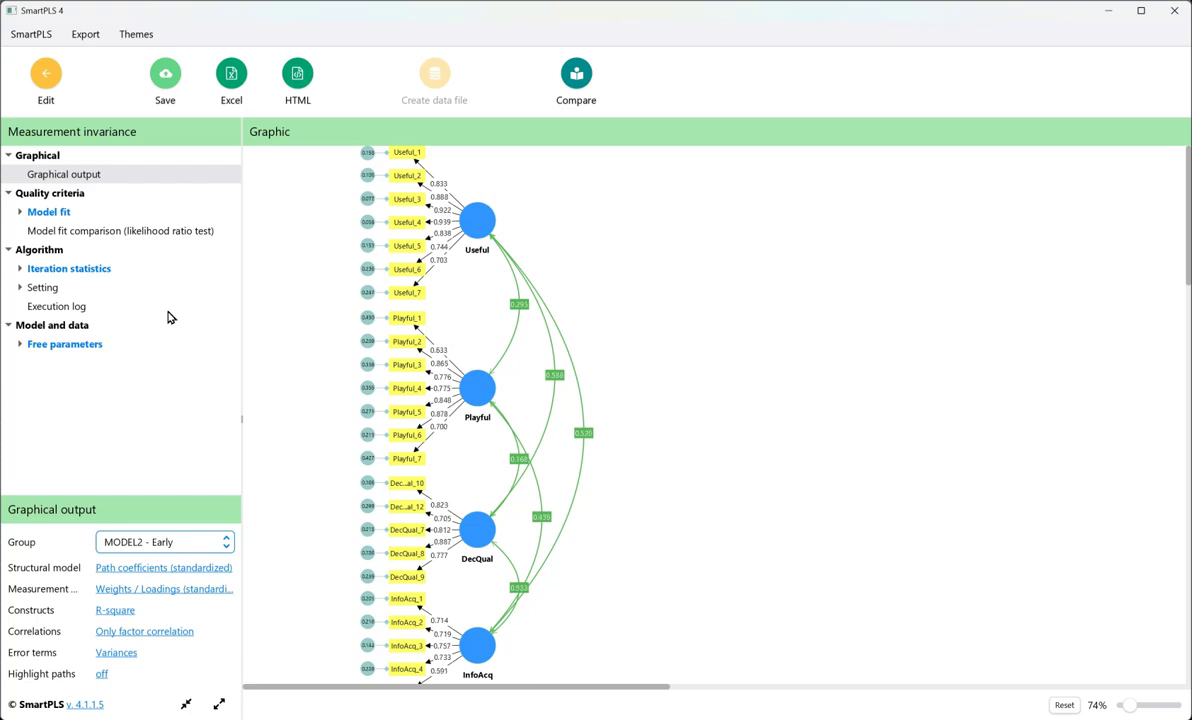
{"action": "key", "text": "Down"}
{"action": "left_click", "coordinate": [230, 311]}
{"action": "key", "text": "Up"}
{"action": "key", "text": "Down"}
{"action": "left_click", "coordinate": [453, 357]}
{"action": "left_click", "coordinate": [448, 362]}
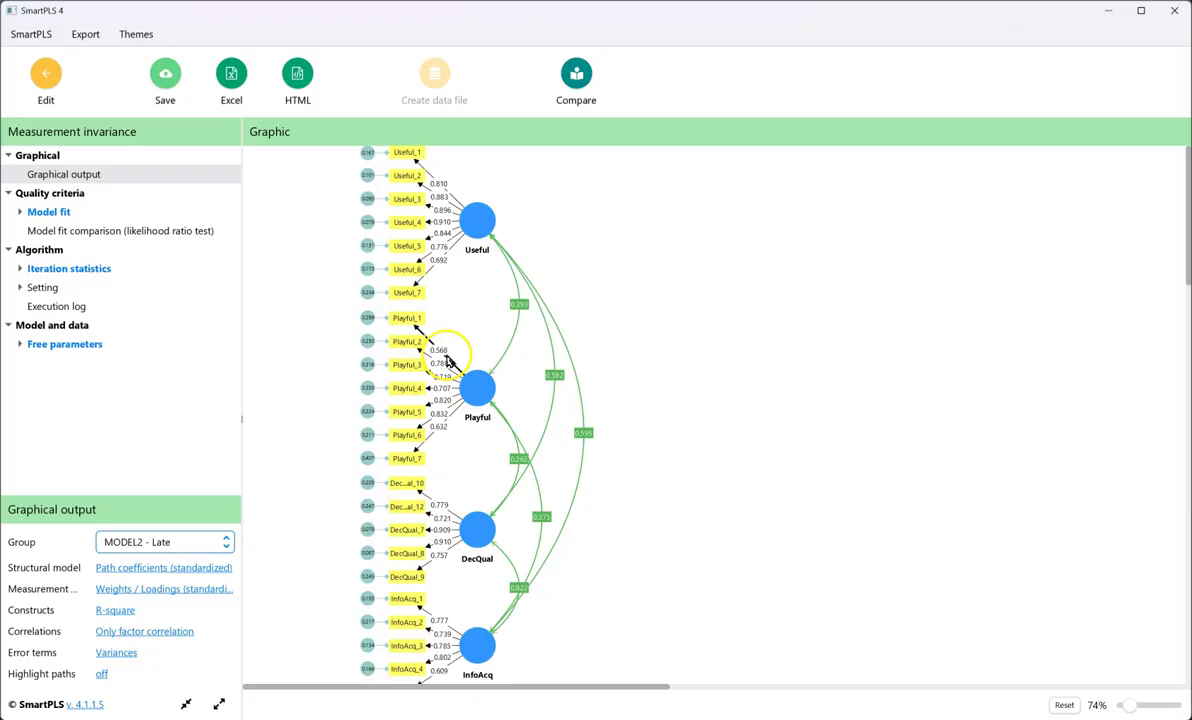
{"action": "key", "text": "Down"}
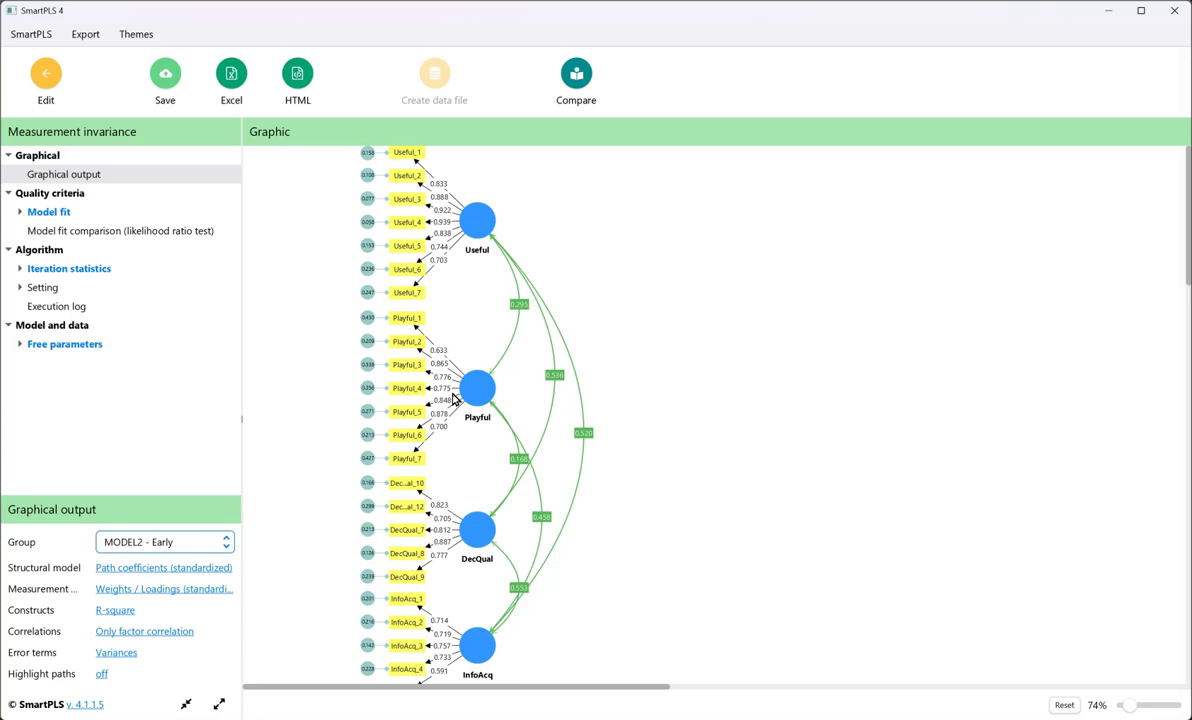
{"action": "key", "text": "Up"}
{"action": "left_click", "coordinate": [427, 452]}
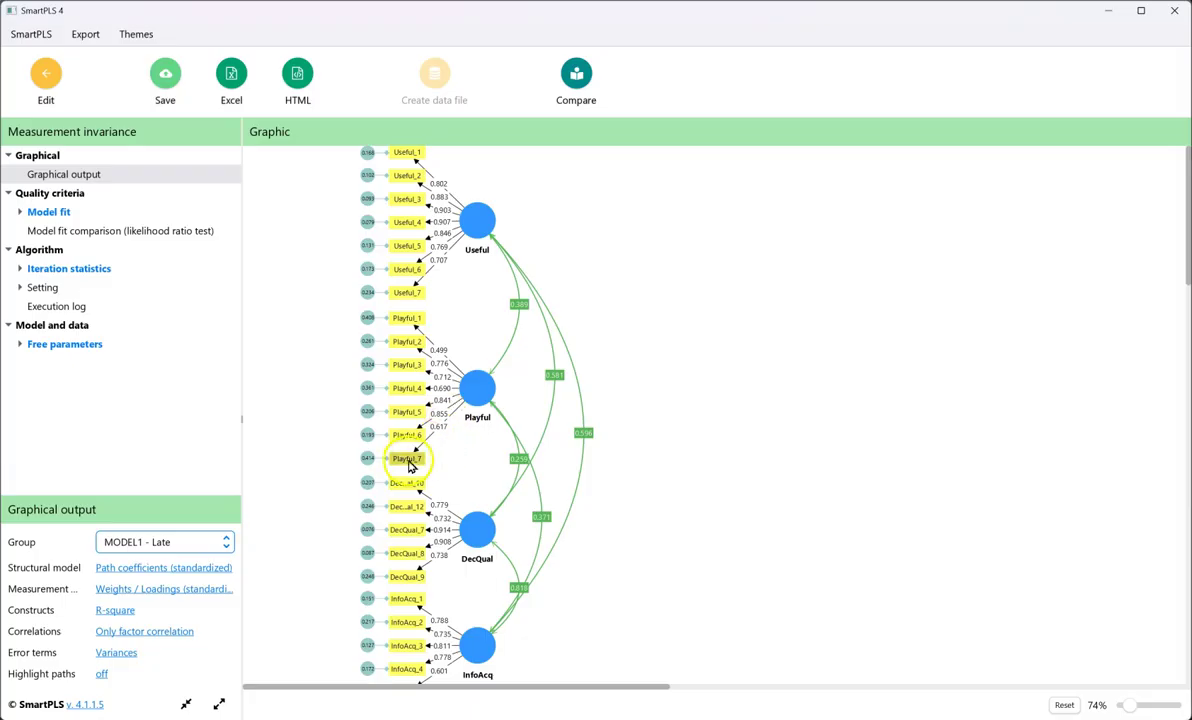
Step: Constrain the Playful → Playful_7 loading to be equal for all groups
{"action": "left_click", "coordinate": [46, 95]}
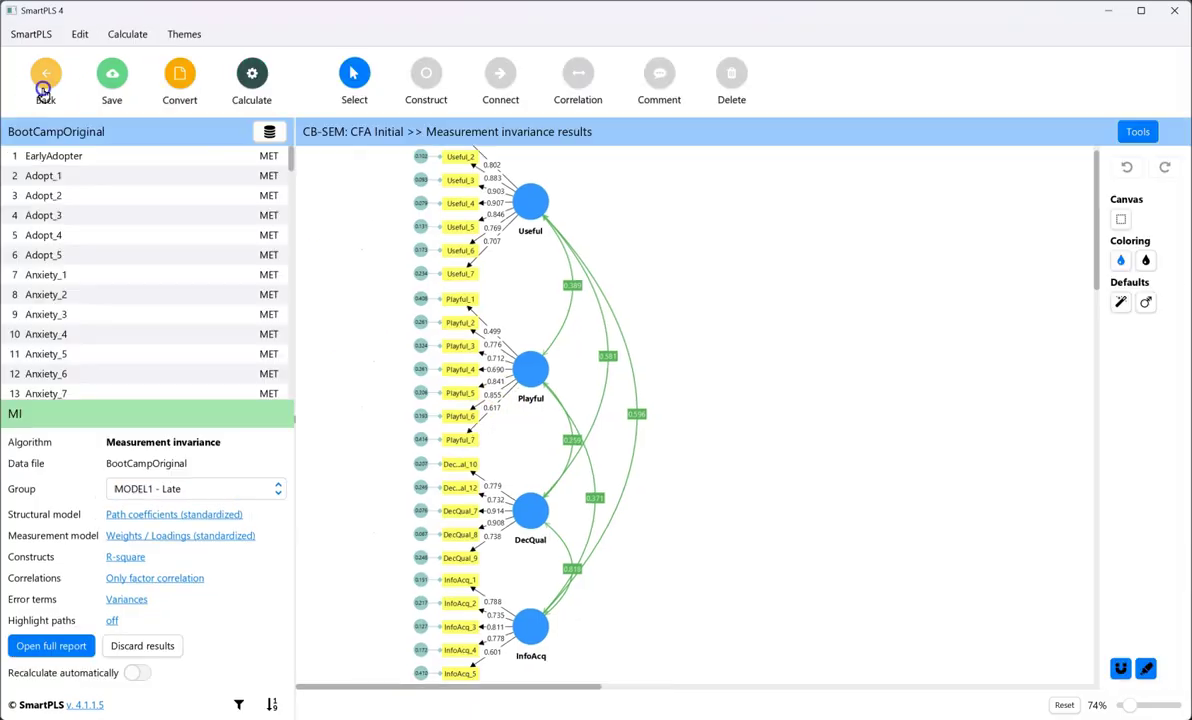
{"action": "double_click", "coordinate": [488, 421]}
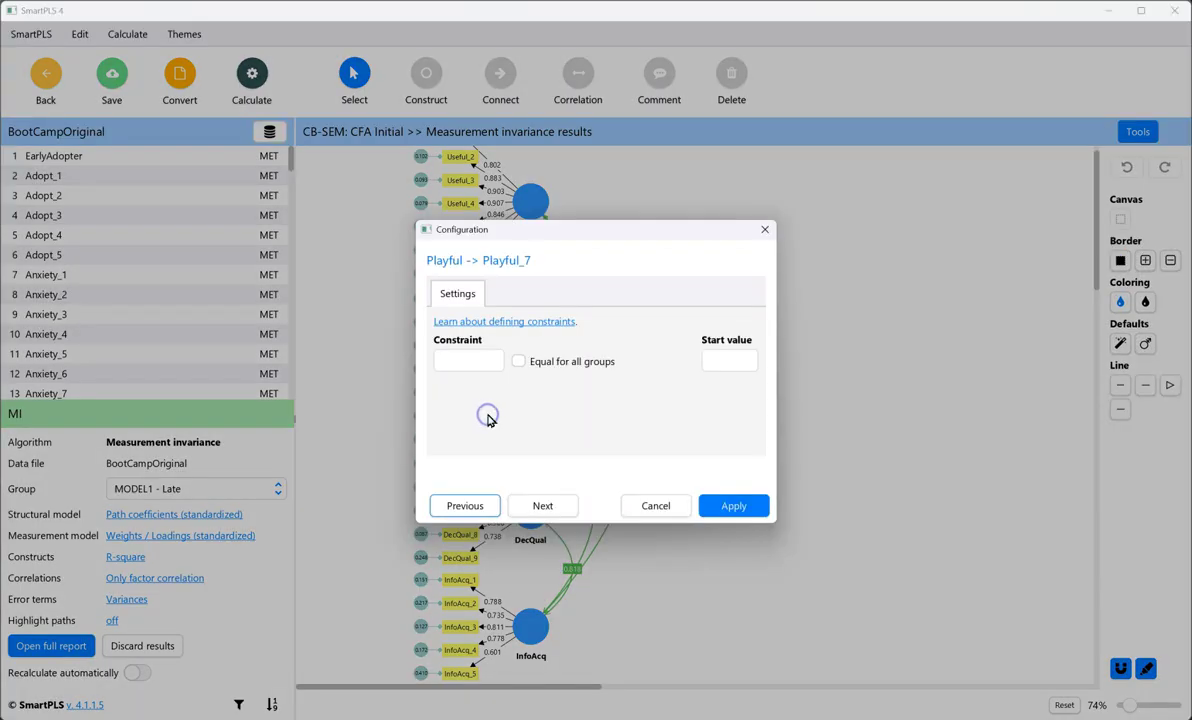
{"action": "left_click", "coordinate": [518, 363]}
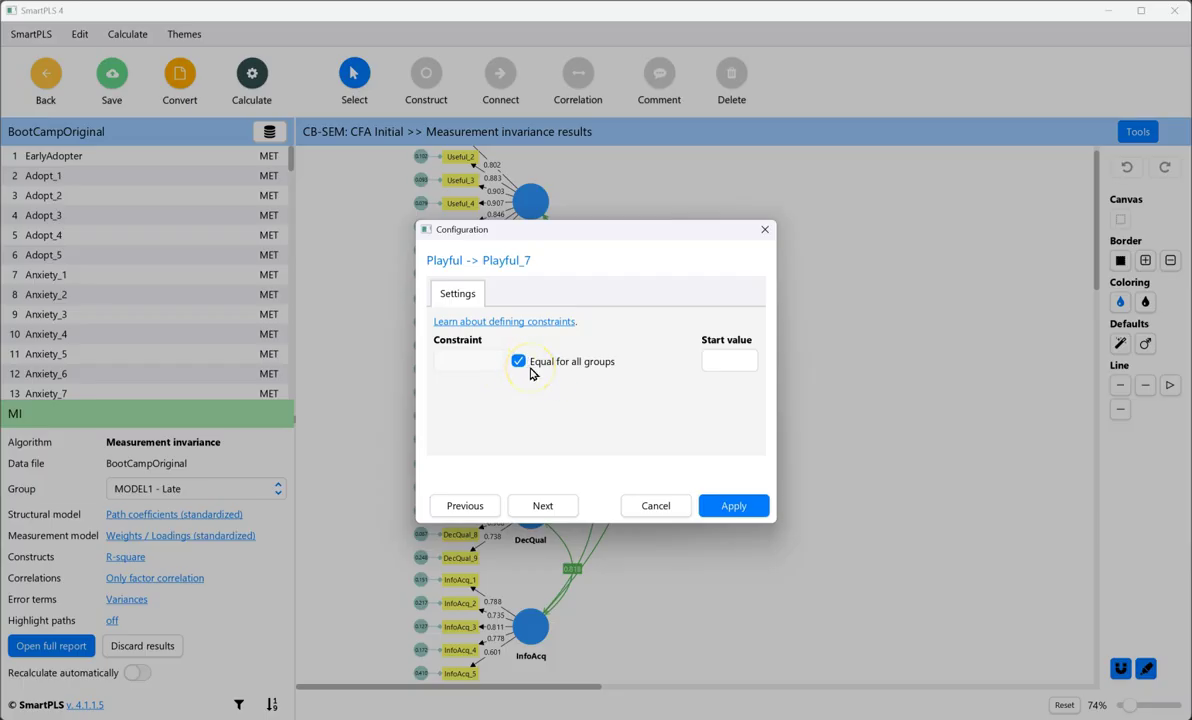
{"action": "left_click", "coordinate": [727, 505]}
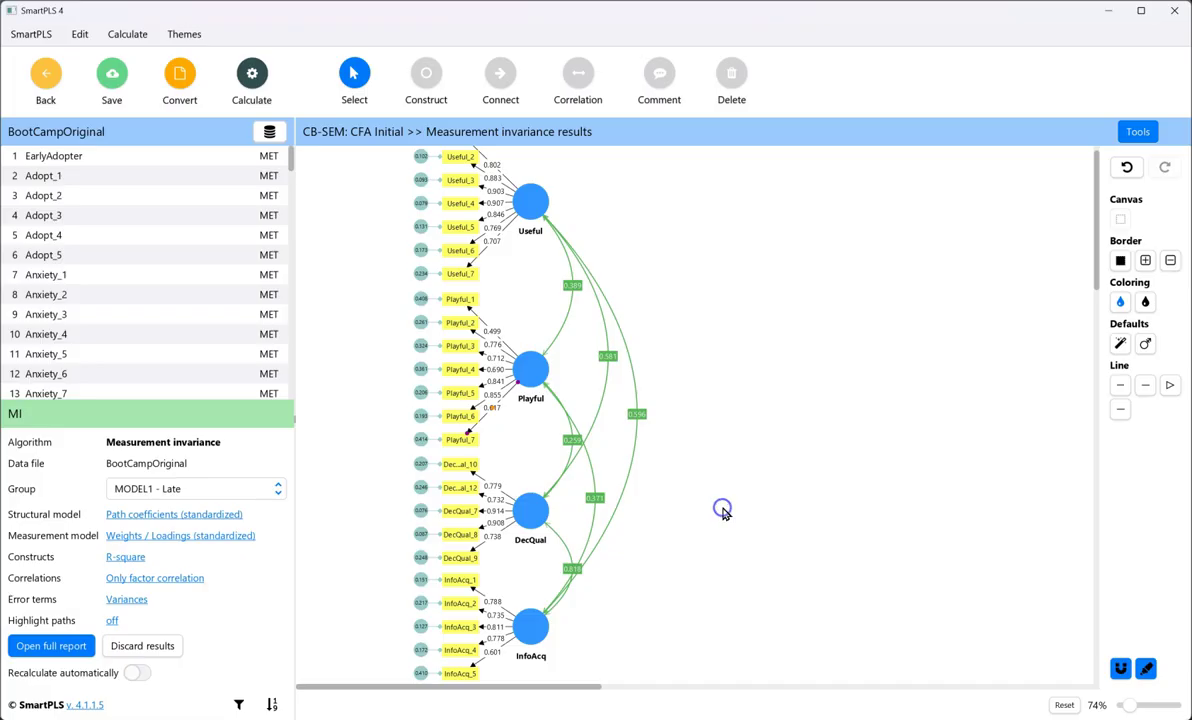
Step: Rerun the measurement invariance test with the Playful_7 constraint
{"action": "left_click", "coordinate": [253, 80]}
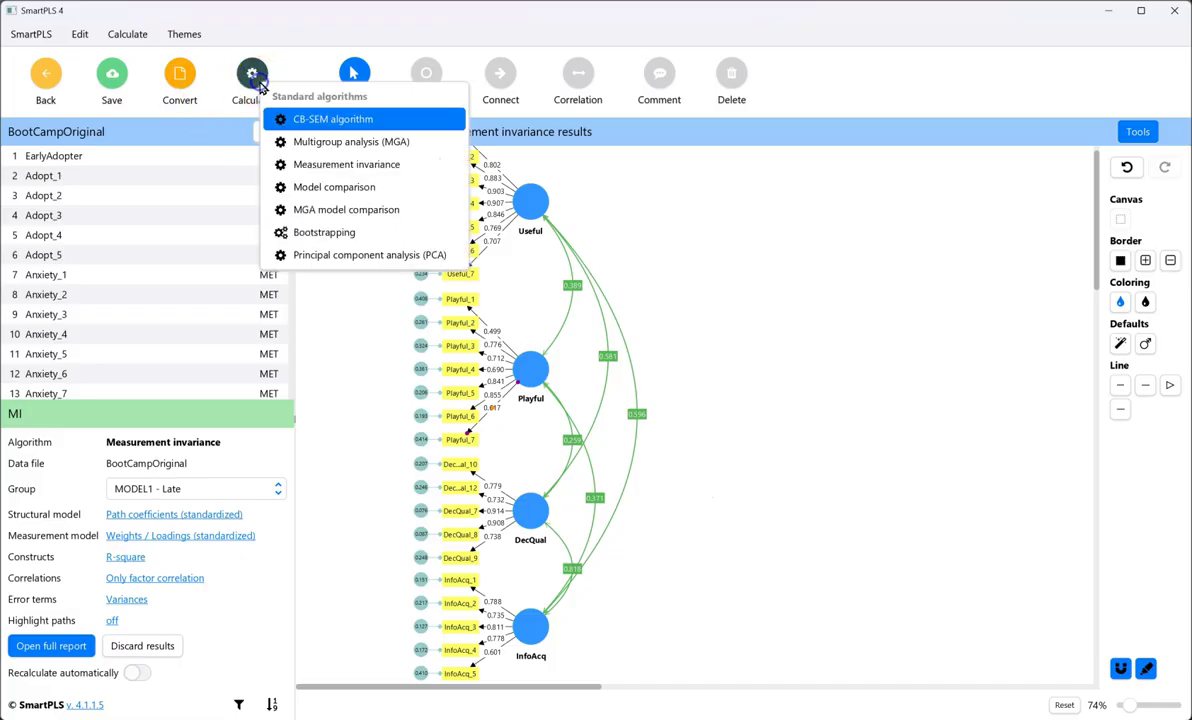
{"action": "left_click", "coordinate": [418, 168]}
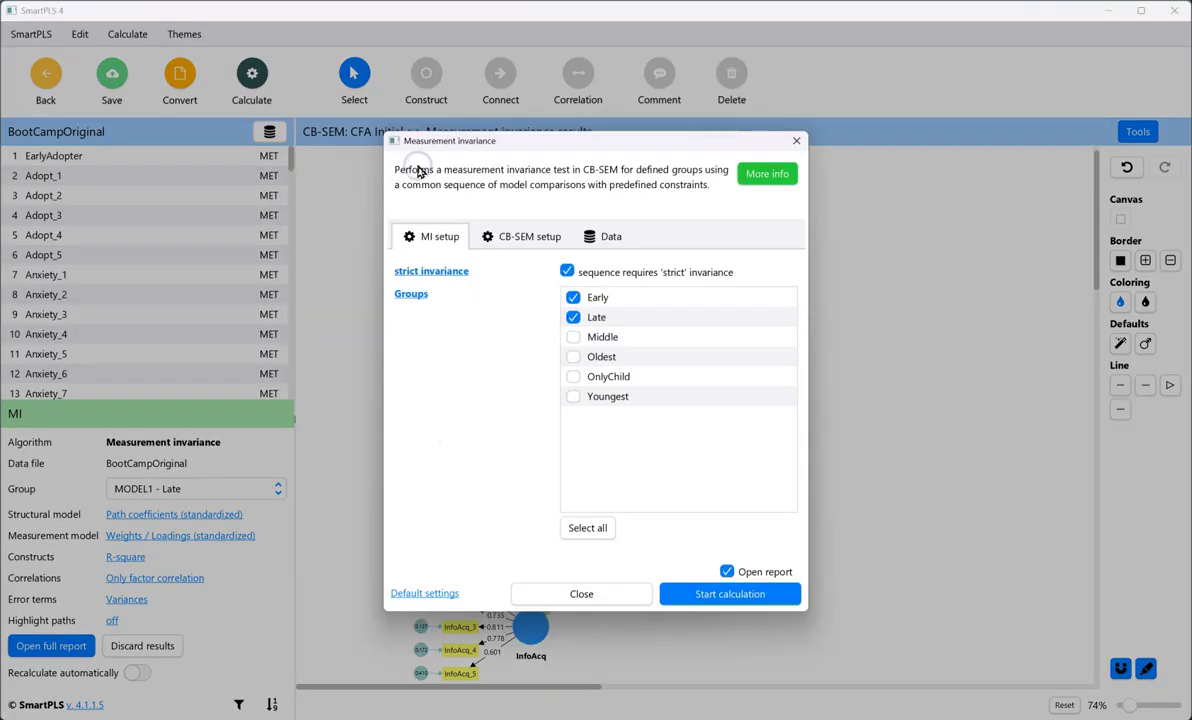
{"action": "left_click", "coordinate": [737, 594]}
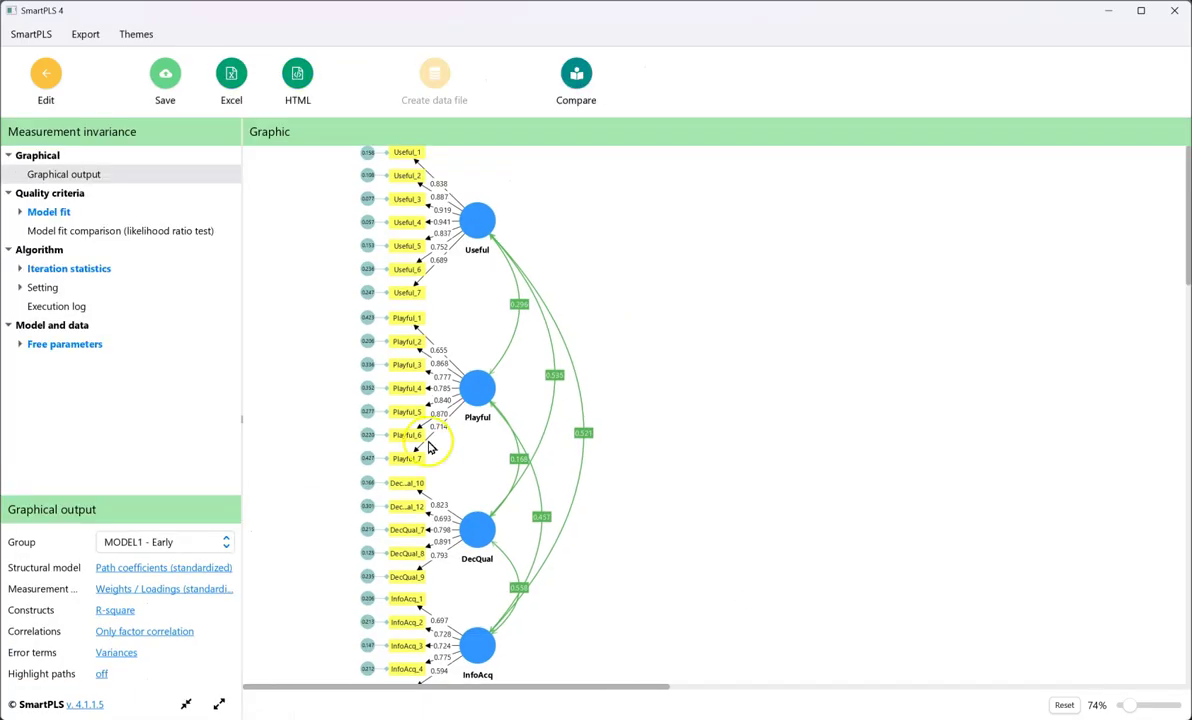
Step: Show the rerun's likelihood ratio table: configural 985.600 on 493 df, weak p 0.759
{"action": "left_click", "coordinate": [141, 232]}
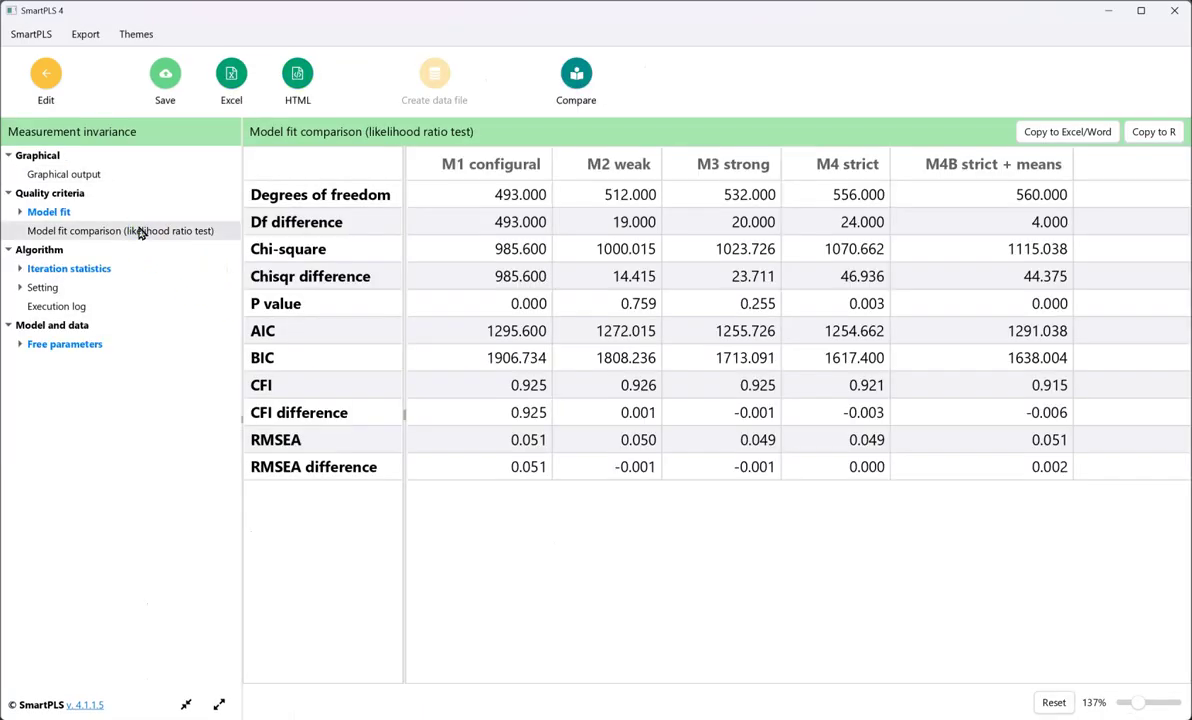